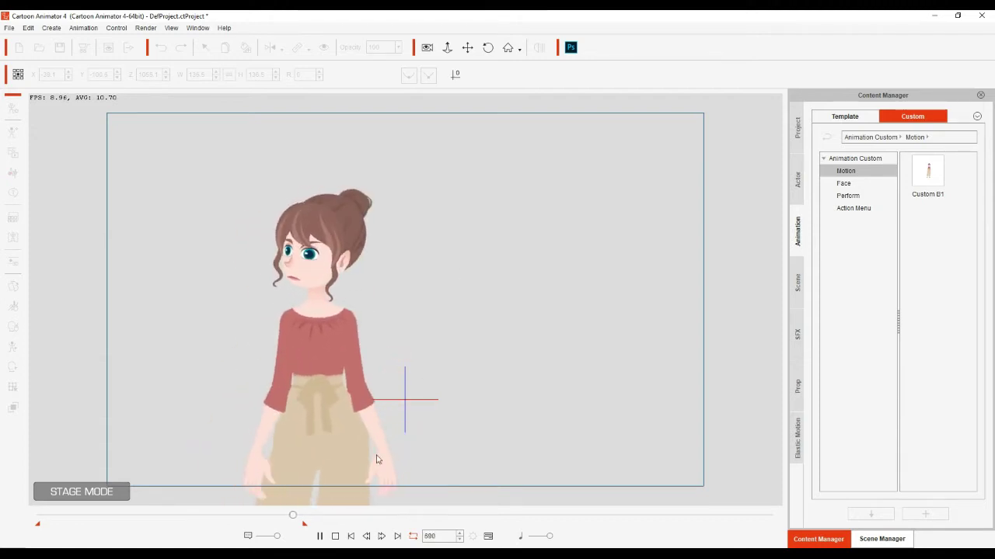
Step: Stop playback, delete the brown-haired character, and browse the Actor templates to Red_F
click(336, 537)
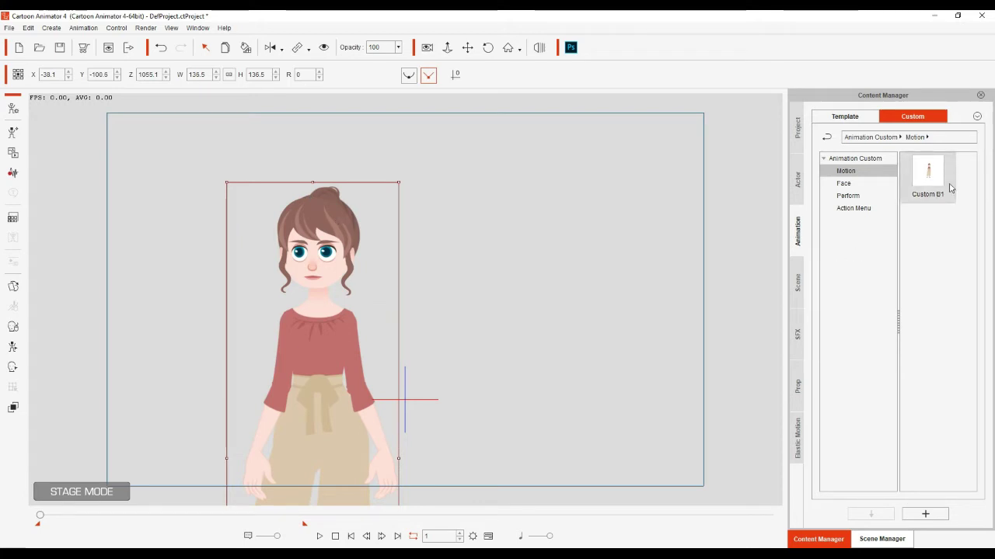
drag(928, 175, 319, 270)
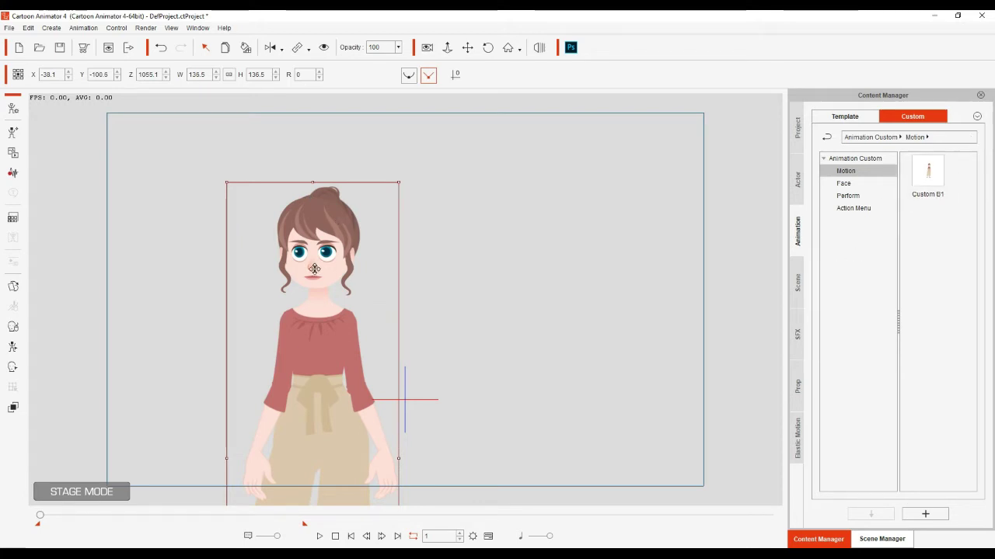
key(Delete)
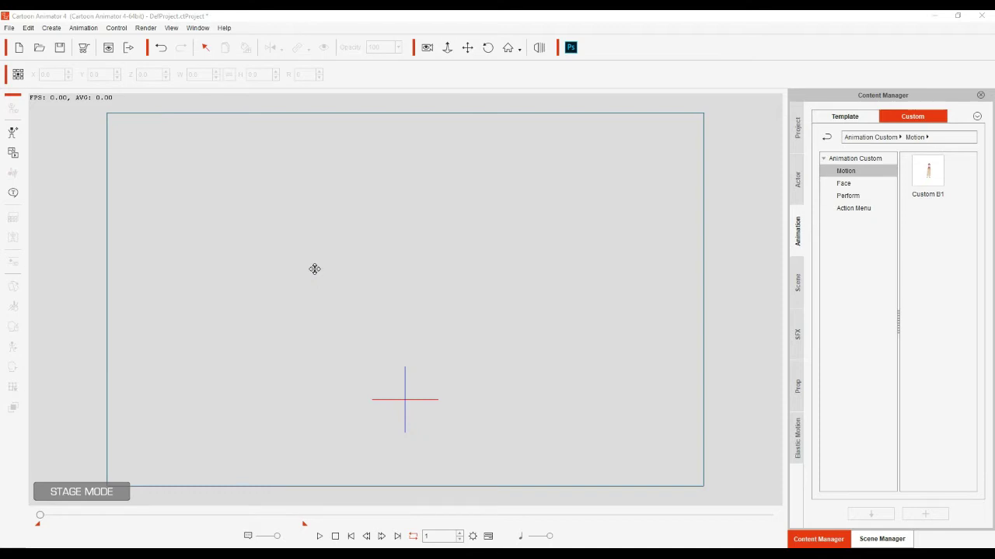
click(796, 180)
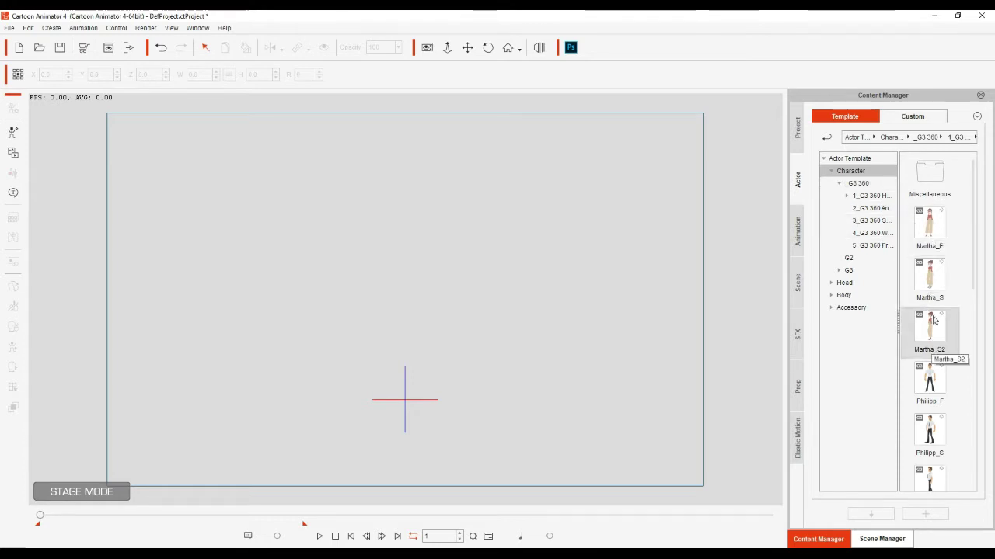
scroll(929, 350, down, 5)
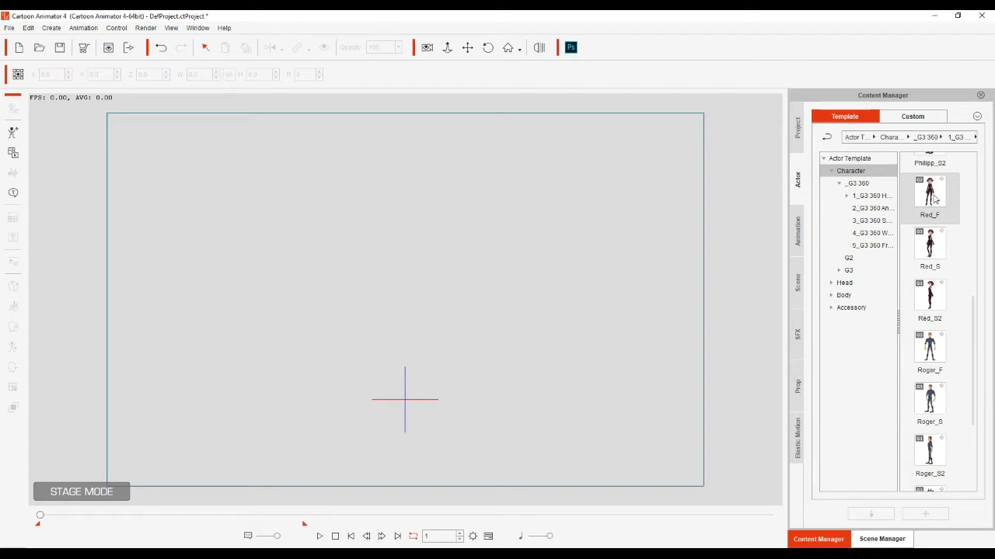
Step: Drag Red_F onto the stage, then lower and enlarge her until her upper body fills the frame
drag(932, 198, 373, 298)
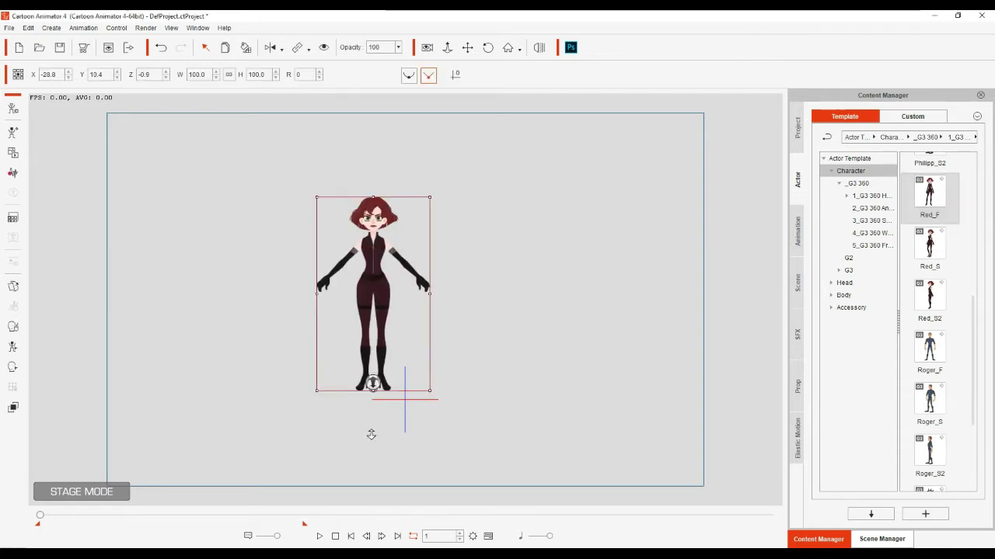
drag(371, 433, 337, 483)
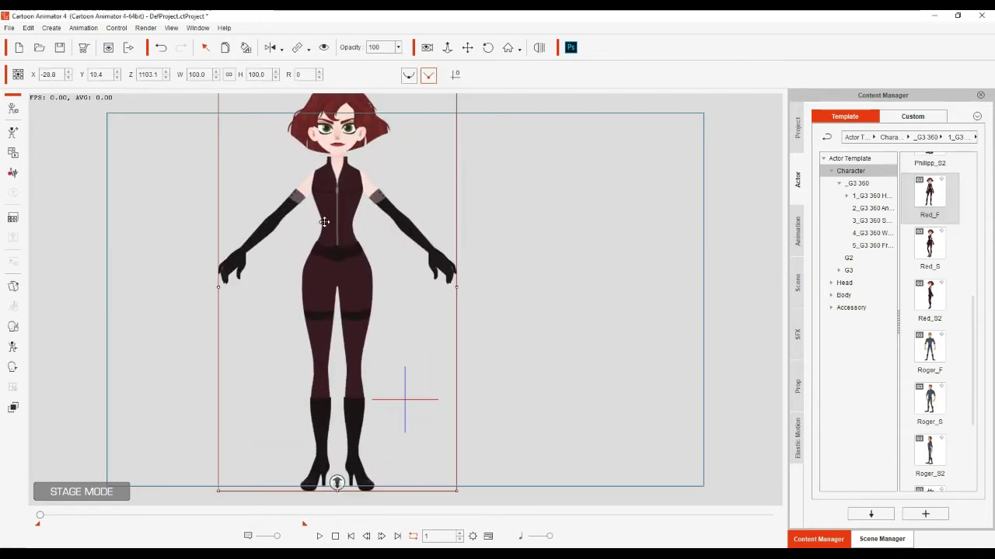
drag(324, 222, 304, 354)
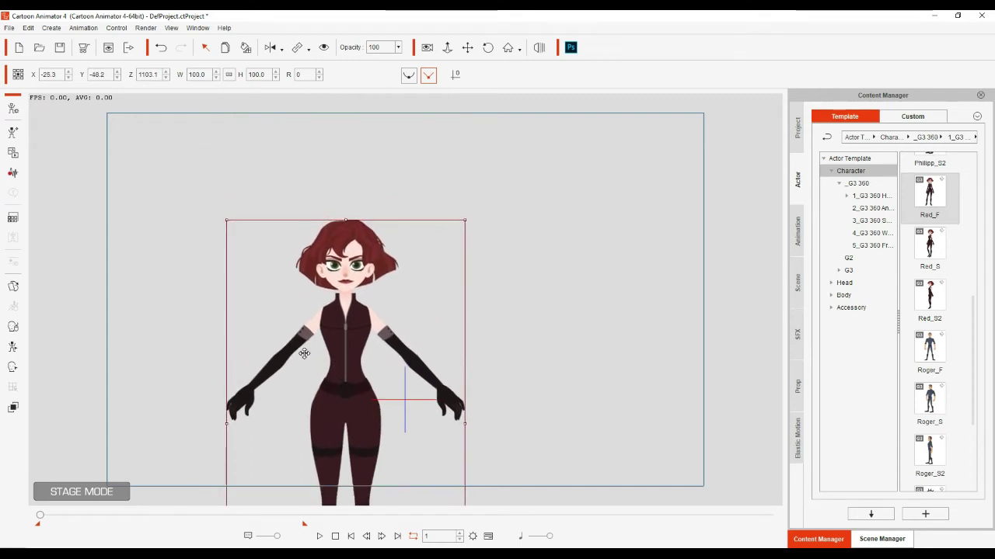
drag(463, 220, 561, 122)
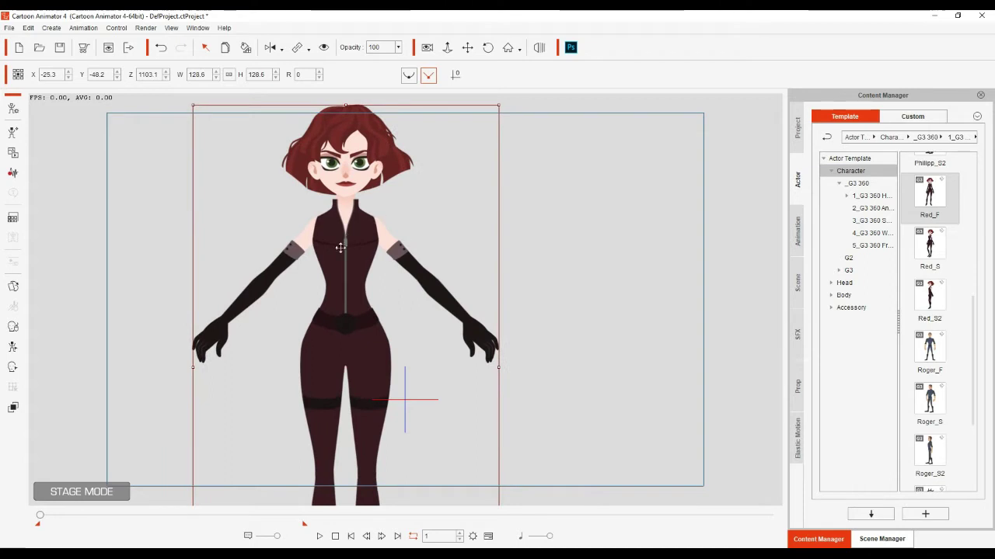
drag(340, 247, 333, 337)
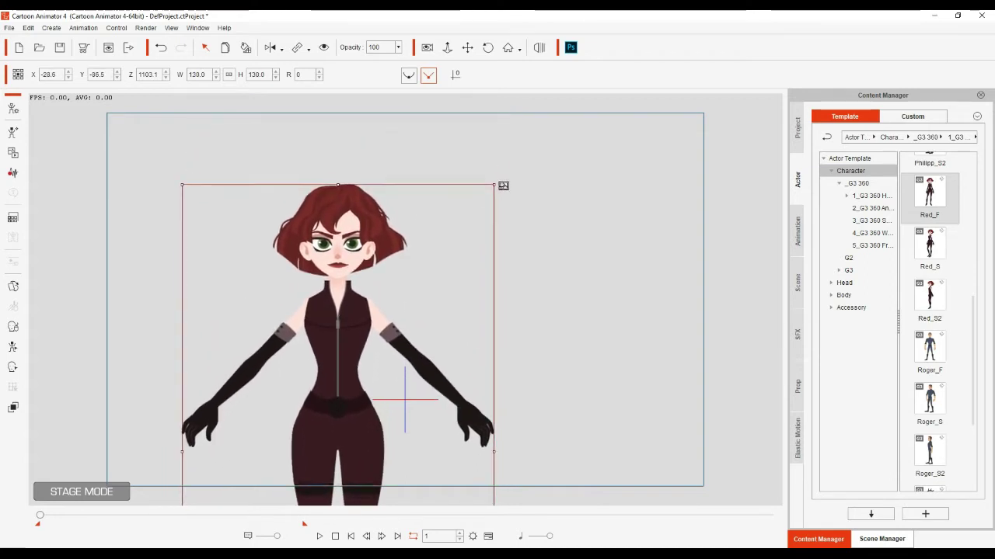
drag(493, 195, 517, 166)
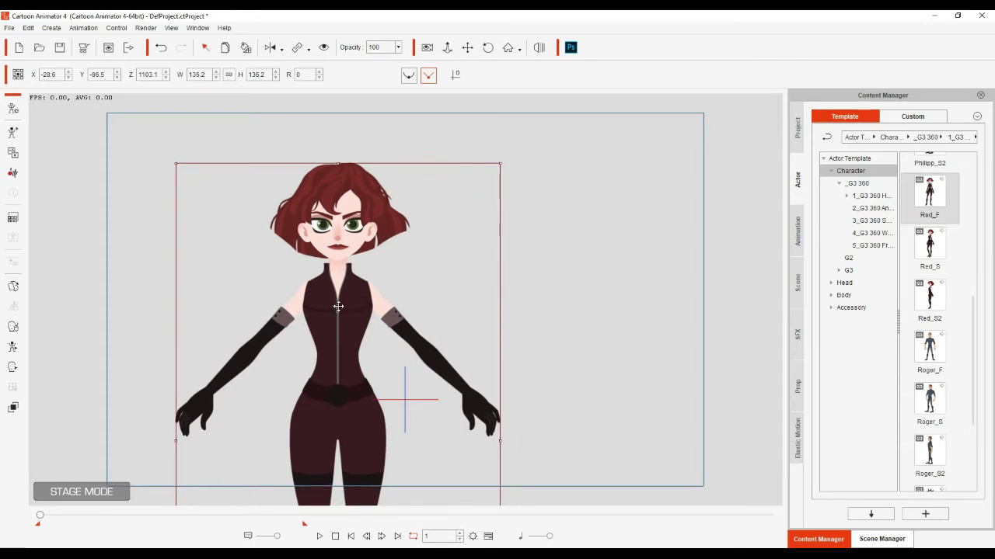
drag(339, 306, 343, 292)
click(543, 268)
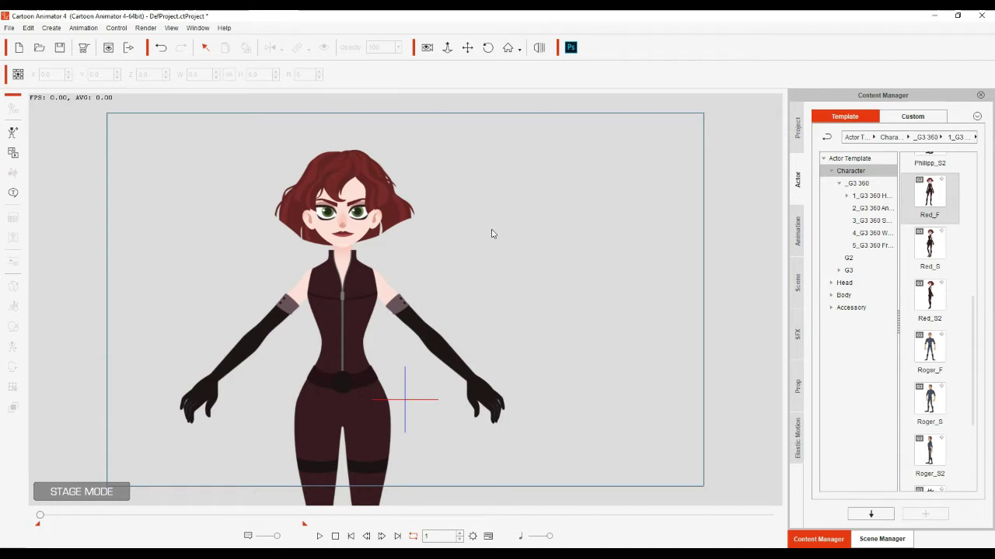
Step: Select Red_F and open the Face Puppet panel (Ctrl+U)
click(349, 311)
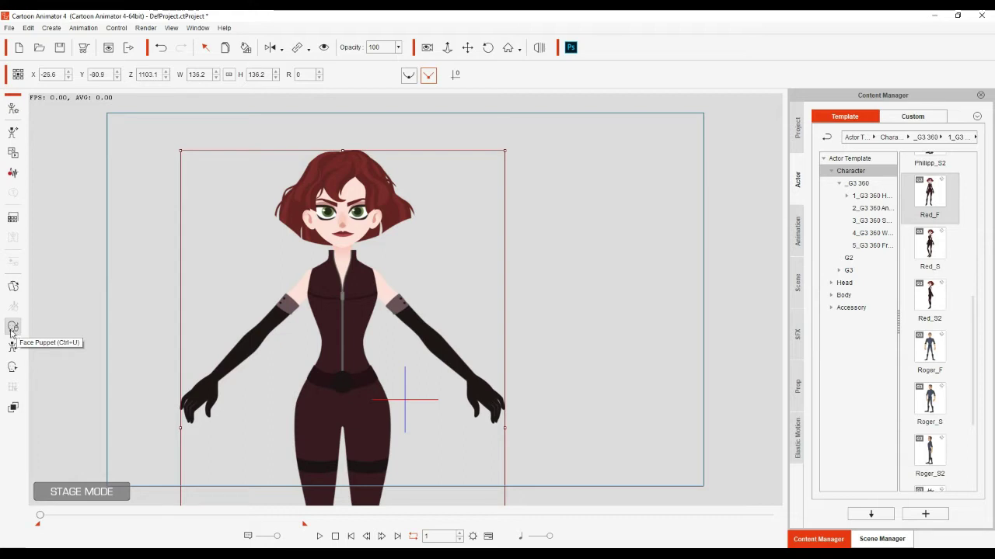
click(12, 330)
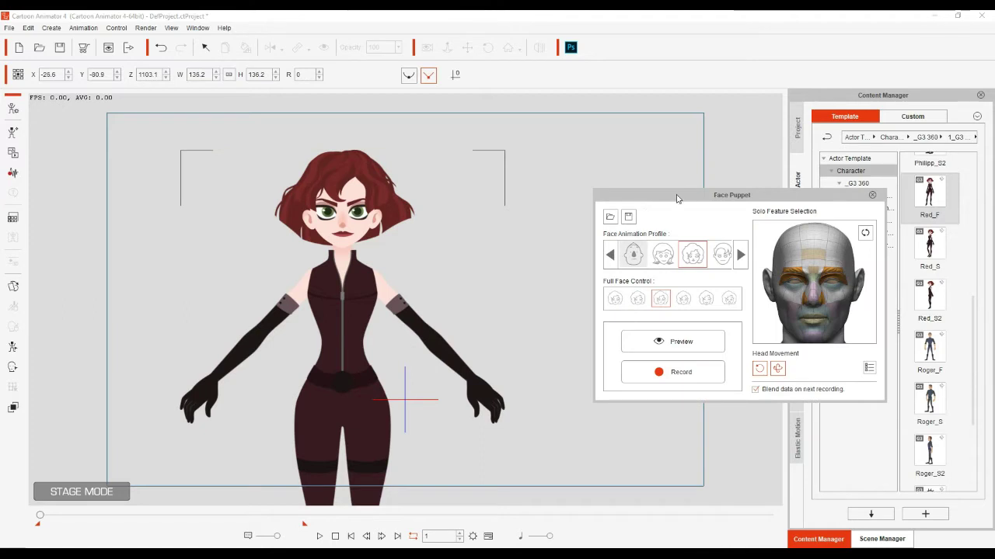
drag(676, 198, 678, 189)
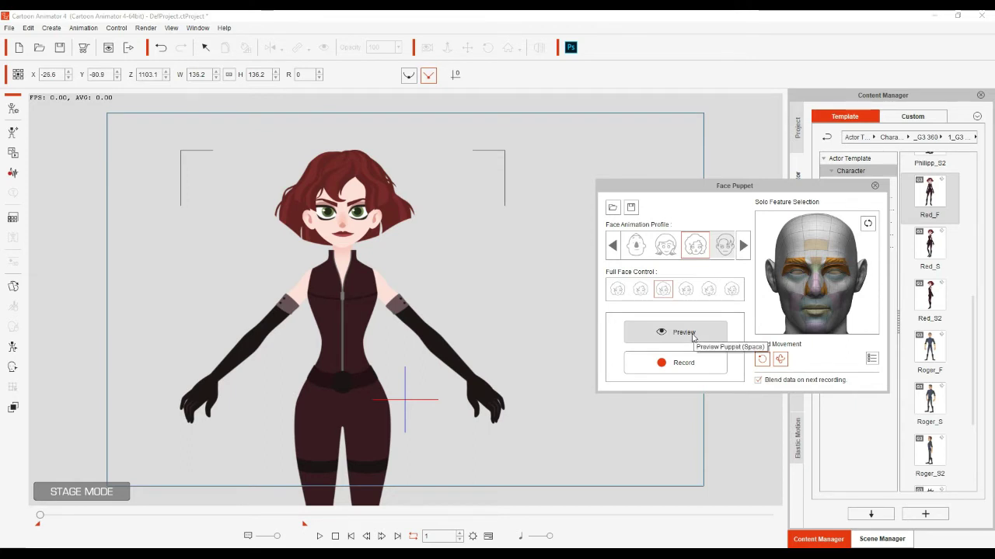
click(692, 334)
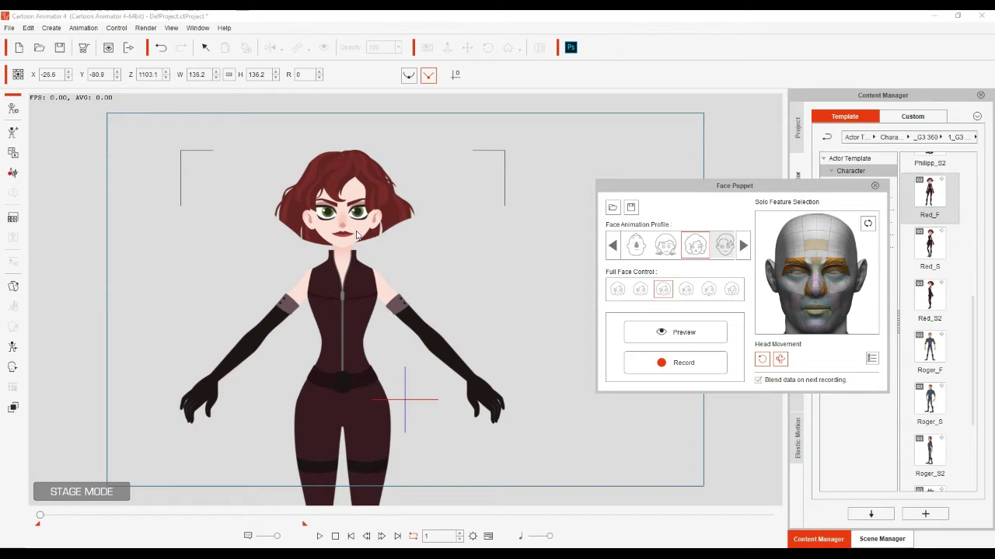
click(674, 332)
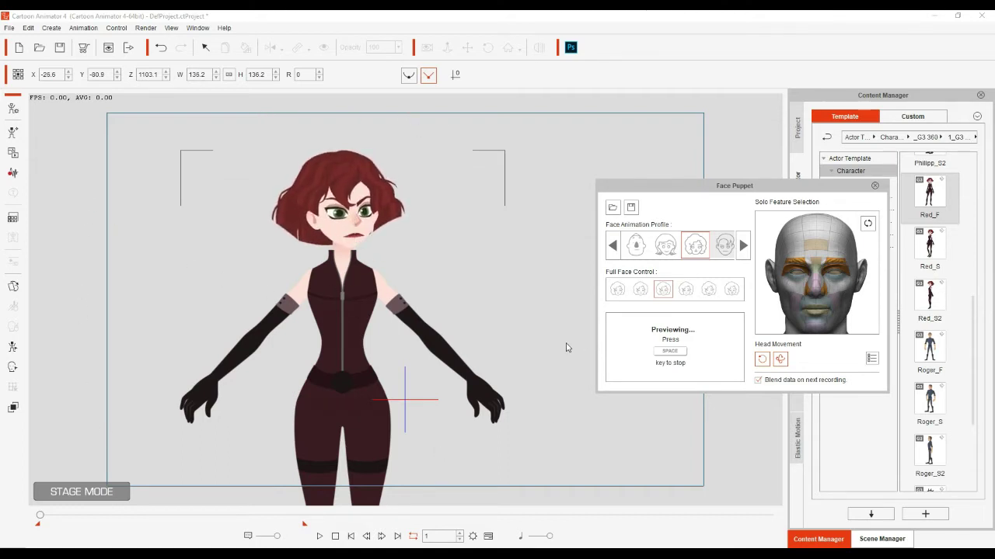
key(space)
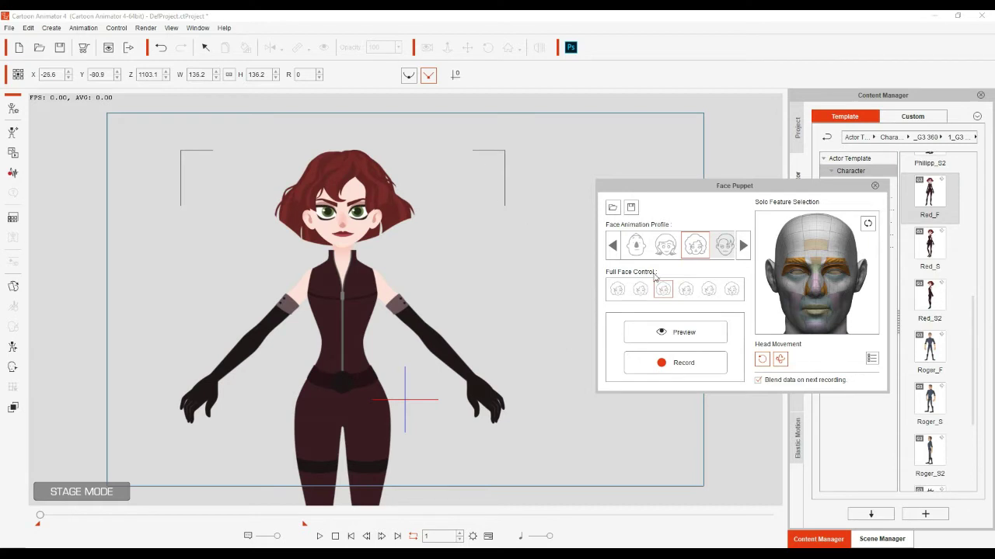
Step: Preview Red_F with the first full-face control style, then pick the Smiley (W) control
click(619, 293)
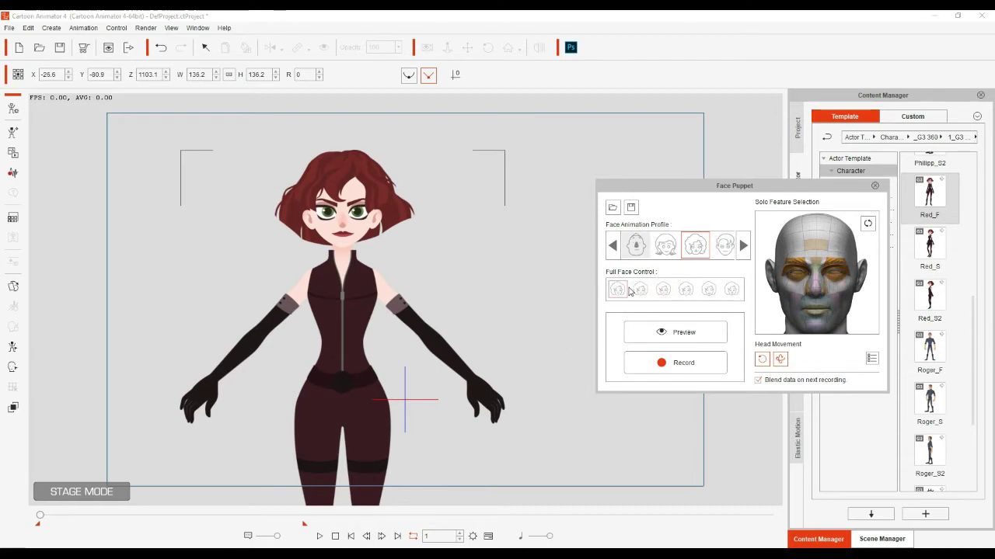
key(space)
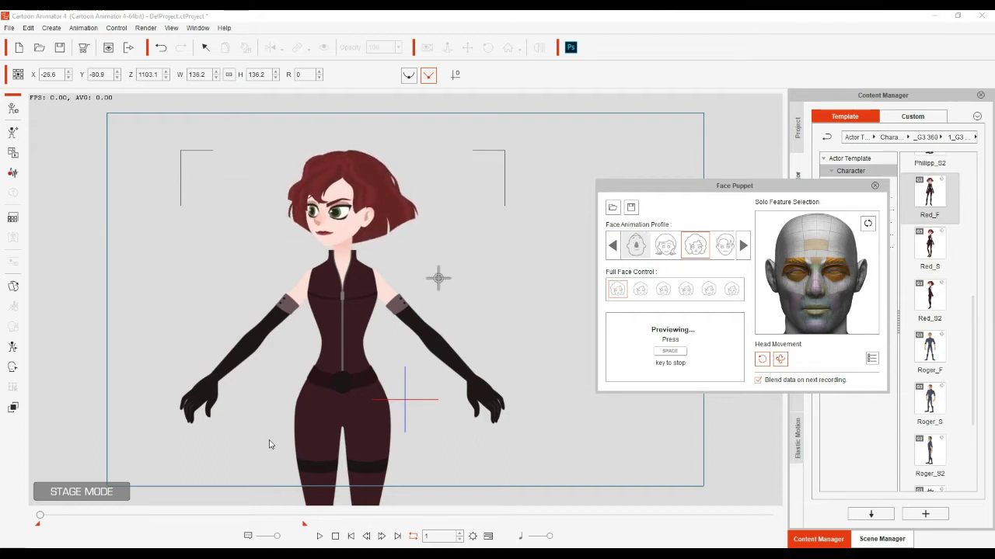
key(space)
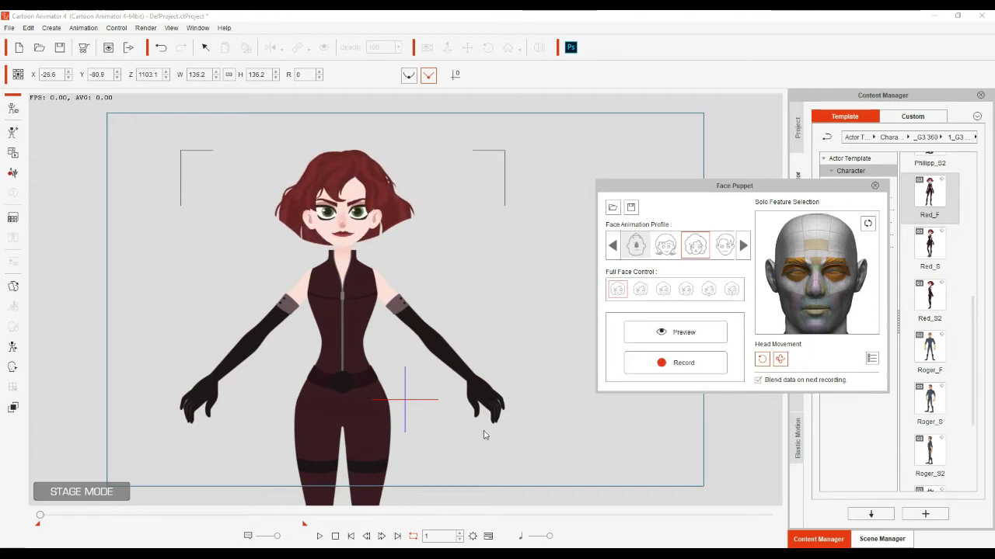
click(640, 291)
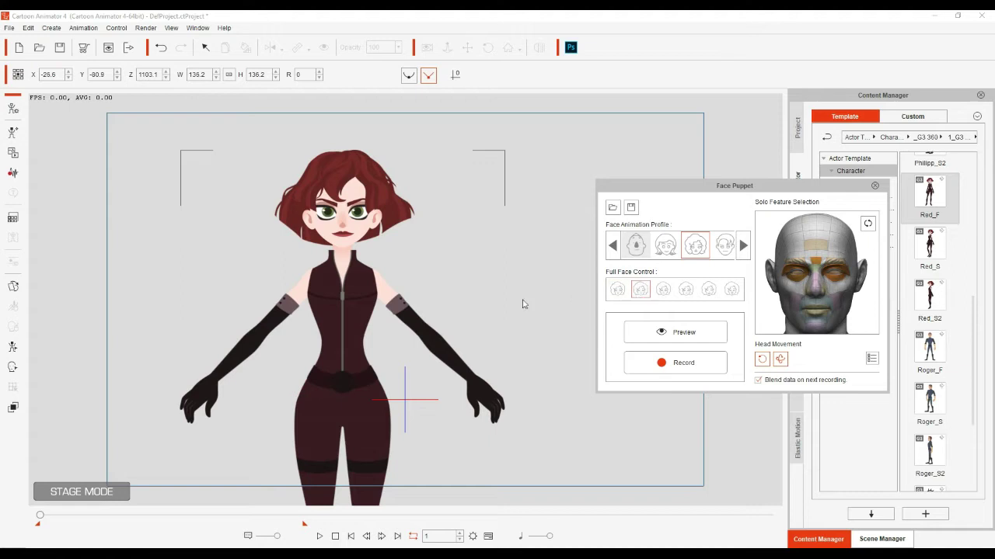
Step: Run and stop a Smiley face puppet preview on Red_F
key(space)
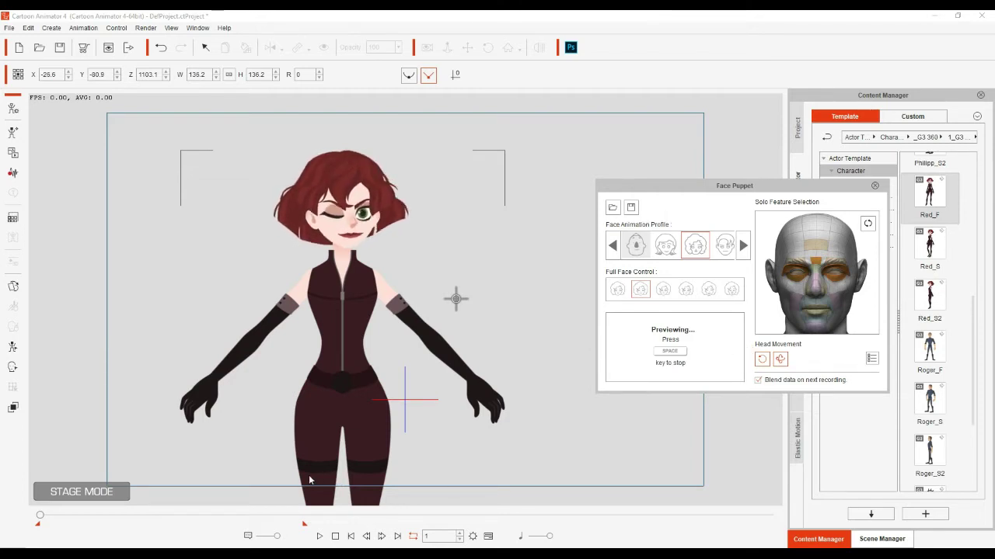
key(space)
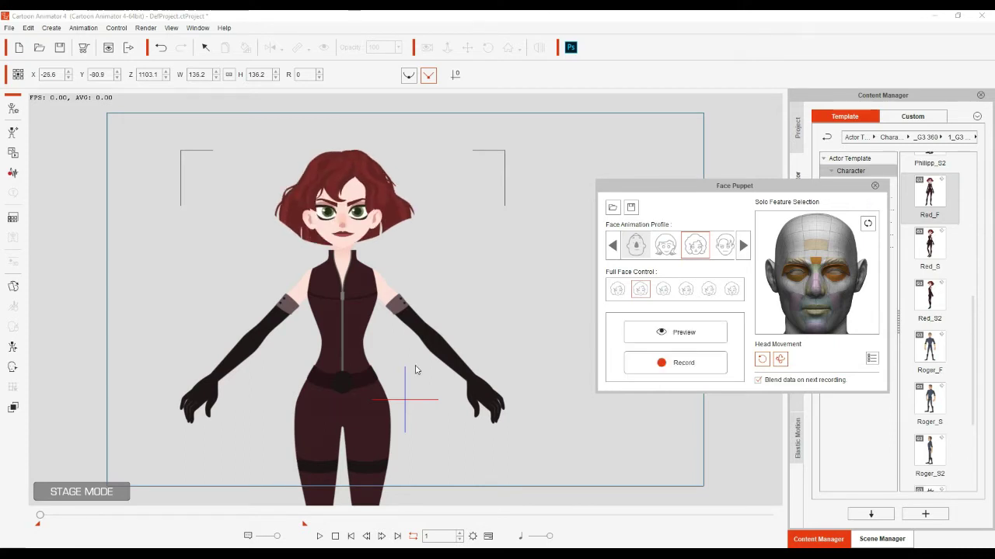
Step: Preview the angry third full-face style on Red_F, then select the fourth style
click(663, 290)
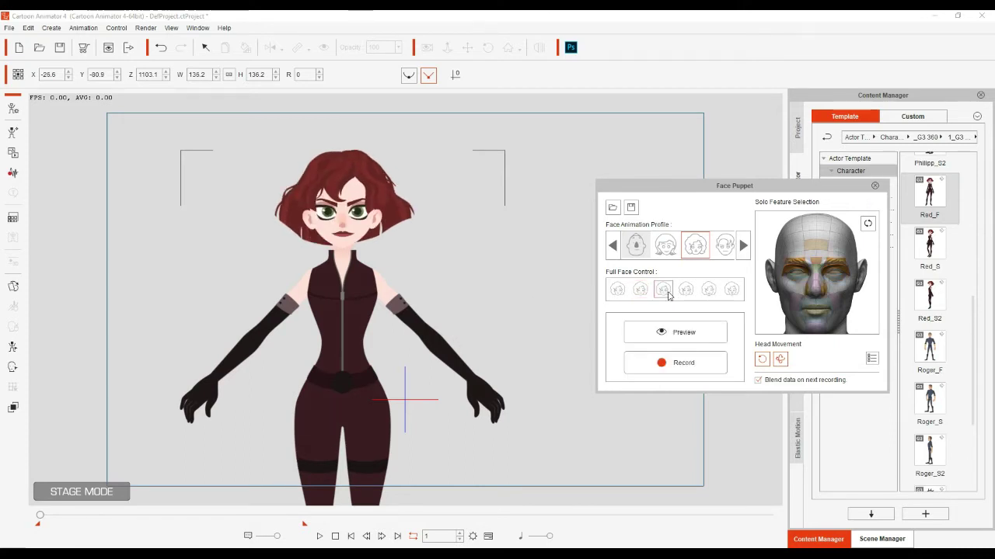
key(space)
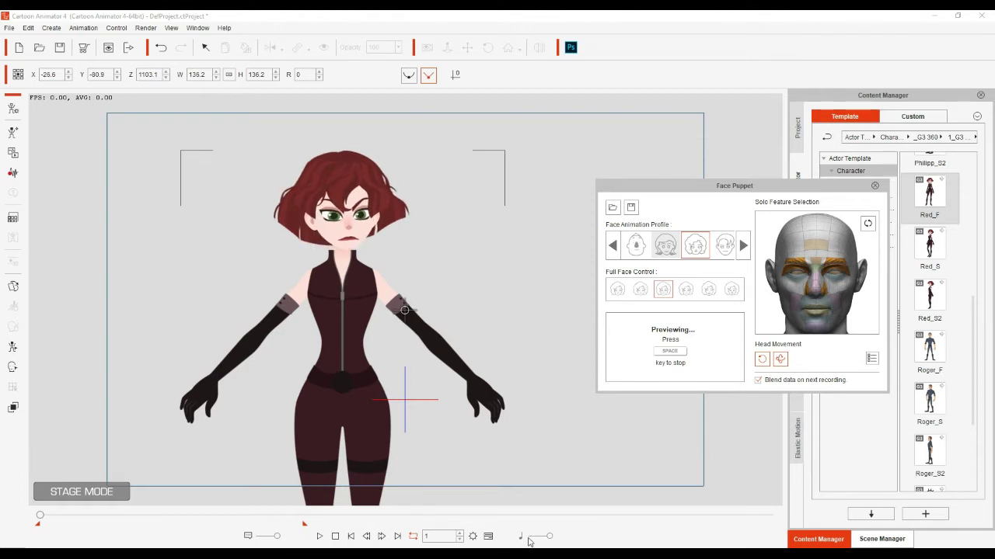
key(space)
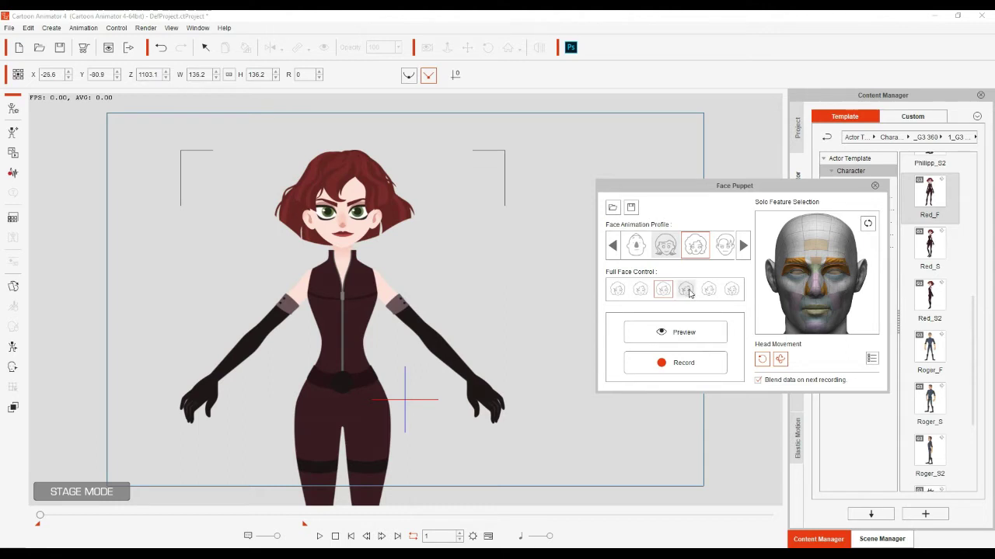
click(687, 293)
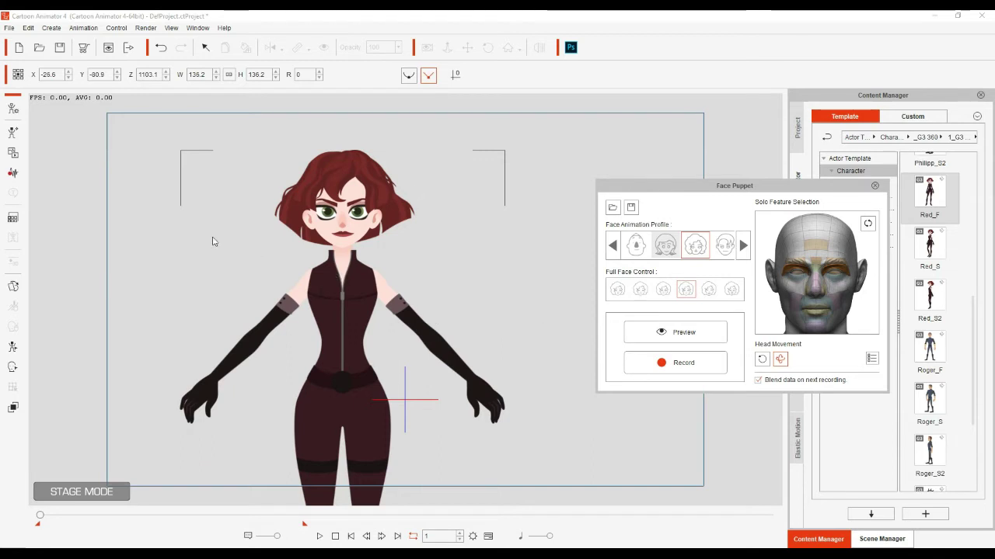
key(space)
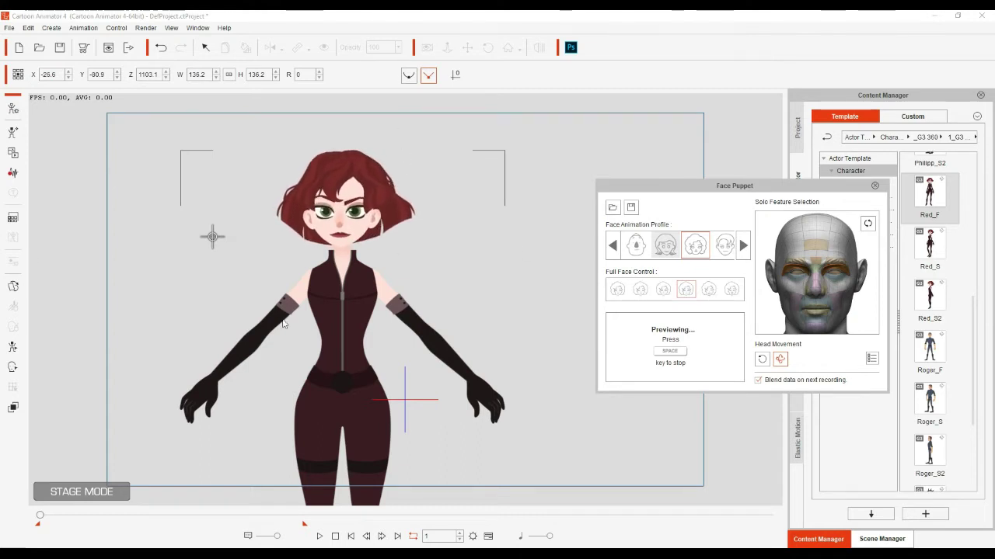
key(space)
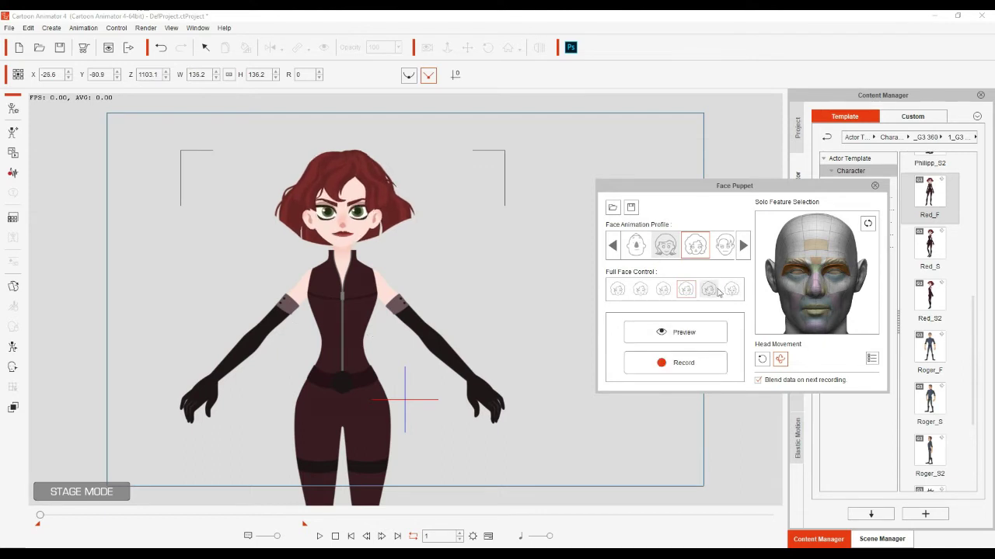
click(709, 291)
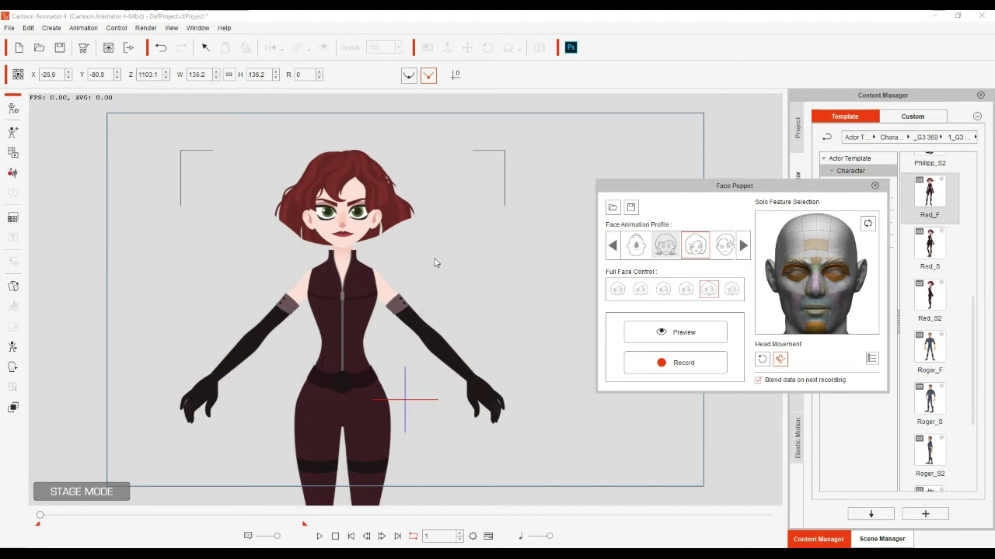
key(space)
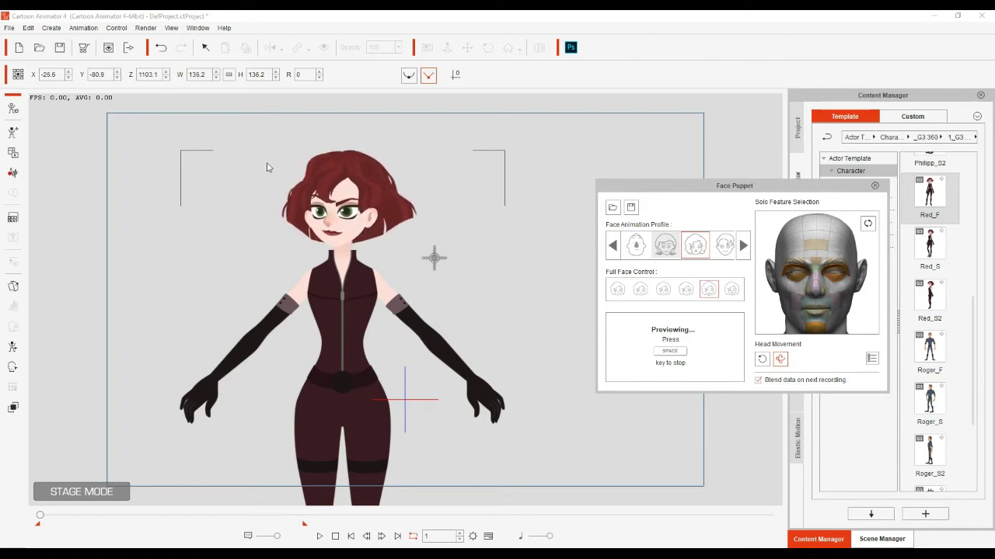
key(space)
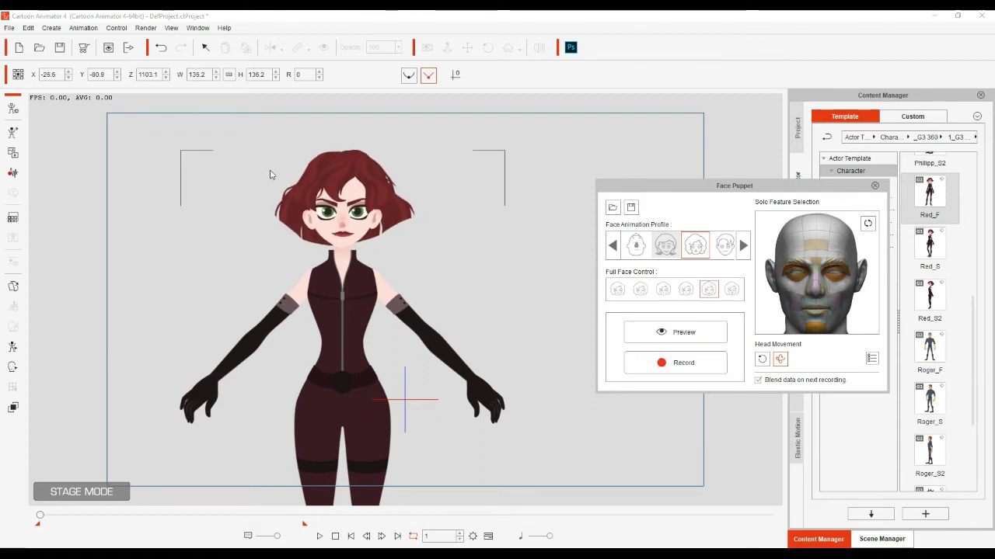
Step: Preview brow-only puppeting on Red_F with the sixth full-face control
click(732, 290)
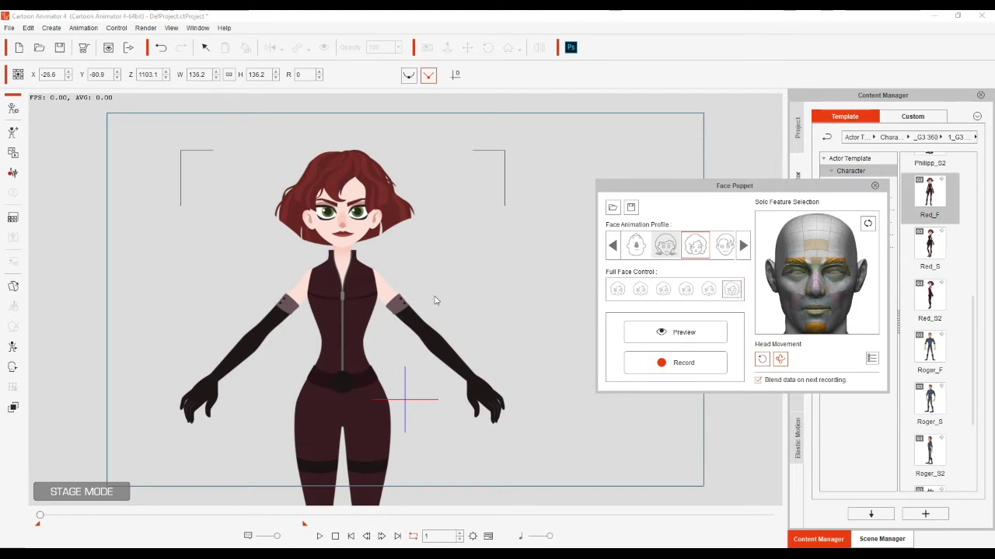
key(space)
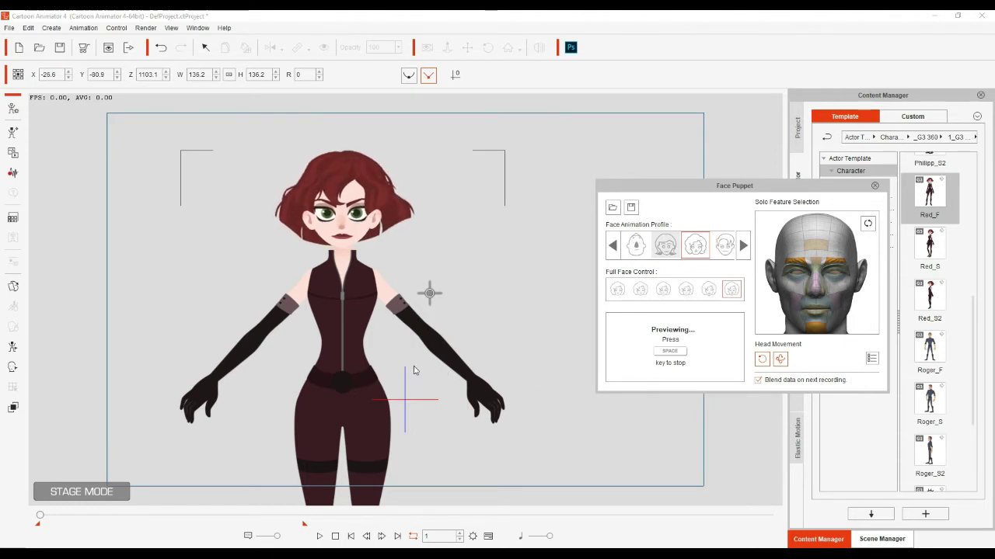
key(space)
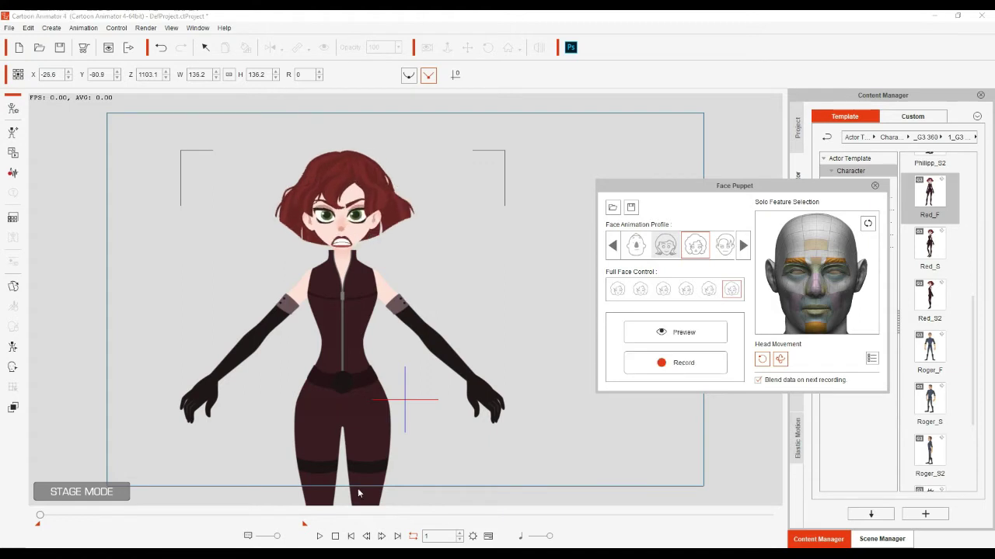
Step: Page through the Face Animation Profile list and choose a different profile
click(667, 248)
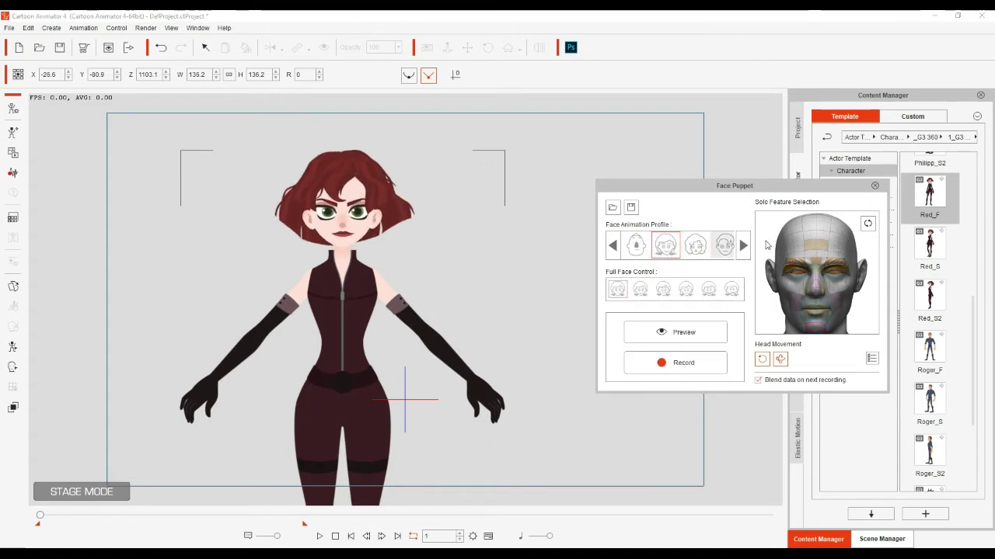
click(610, 247)
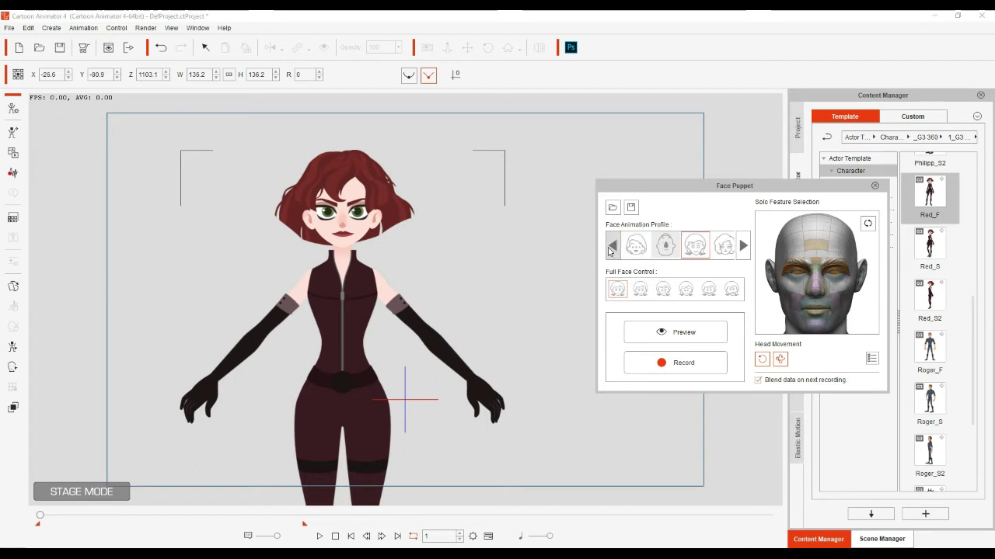
click(611, 247)
click(670, 248)
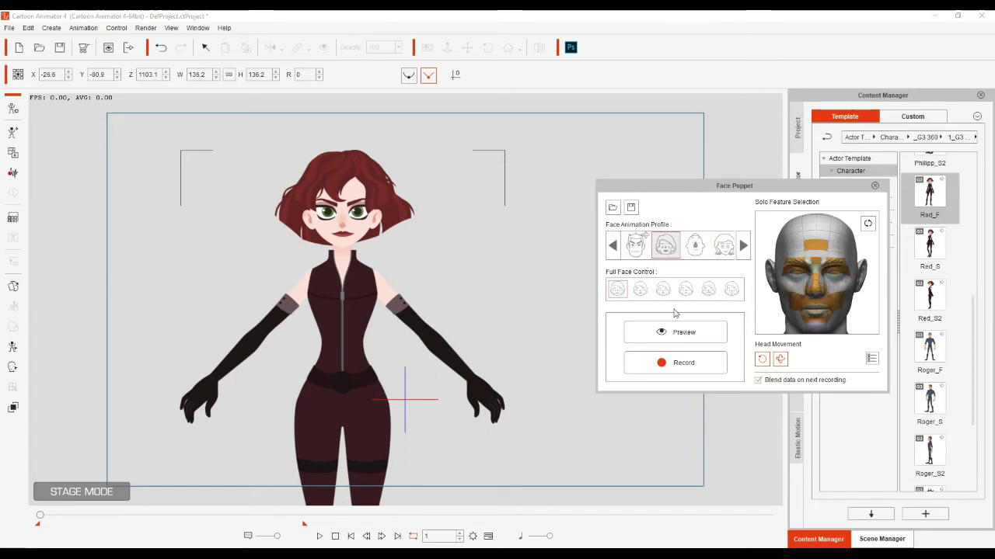
Step: Preview Red_F's face puppeting twice with the first full face control
click(617, 290)
key(space)
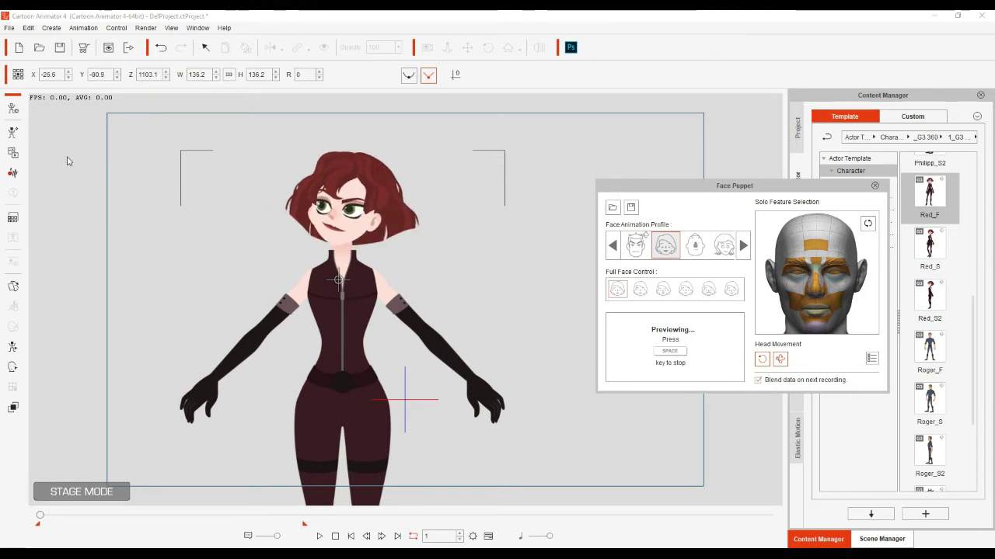
key(space)
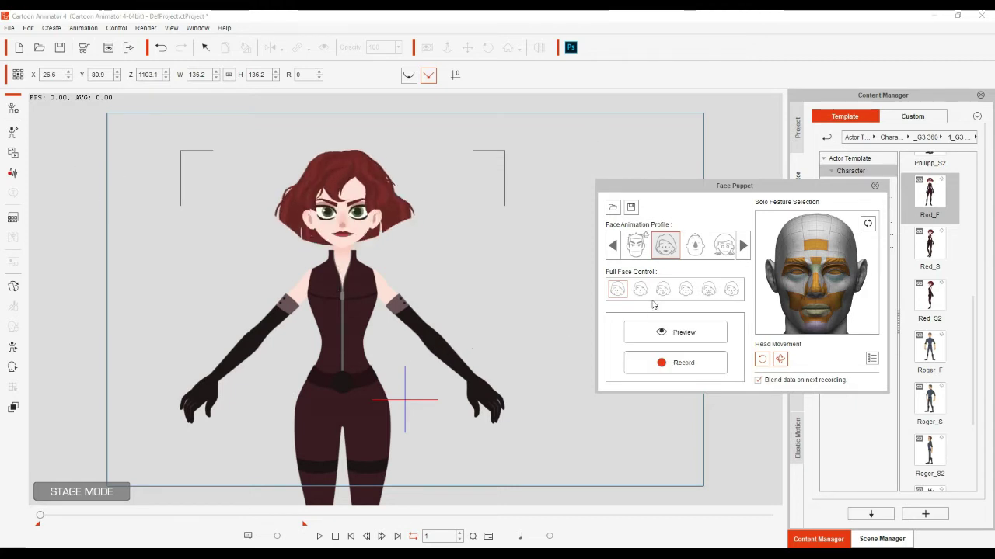
key(space)
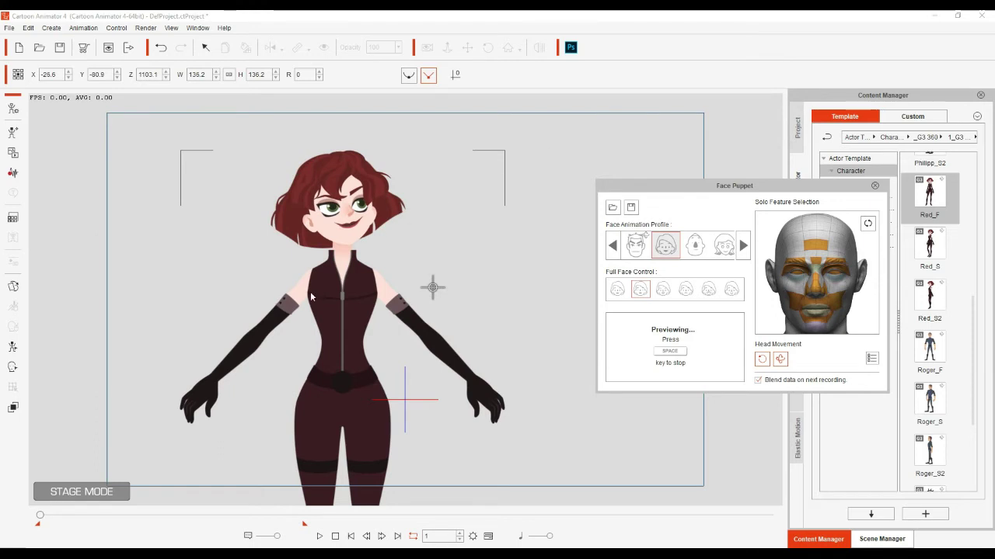
key(space)
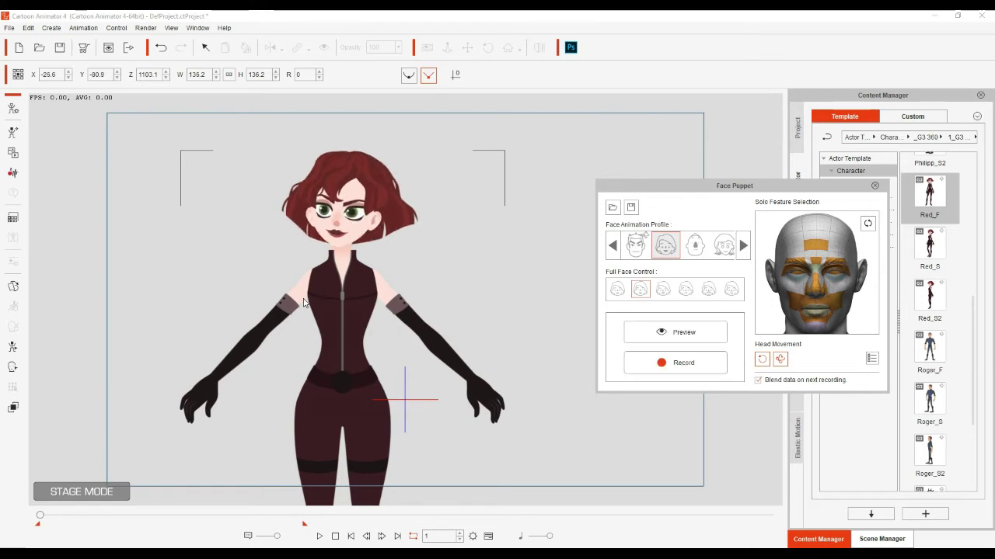
Step: Preview Red_F's face puppeting with the third full face control
click(664, 291)
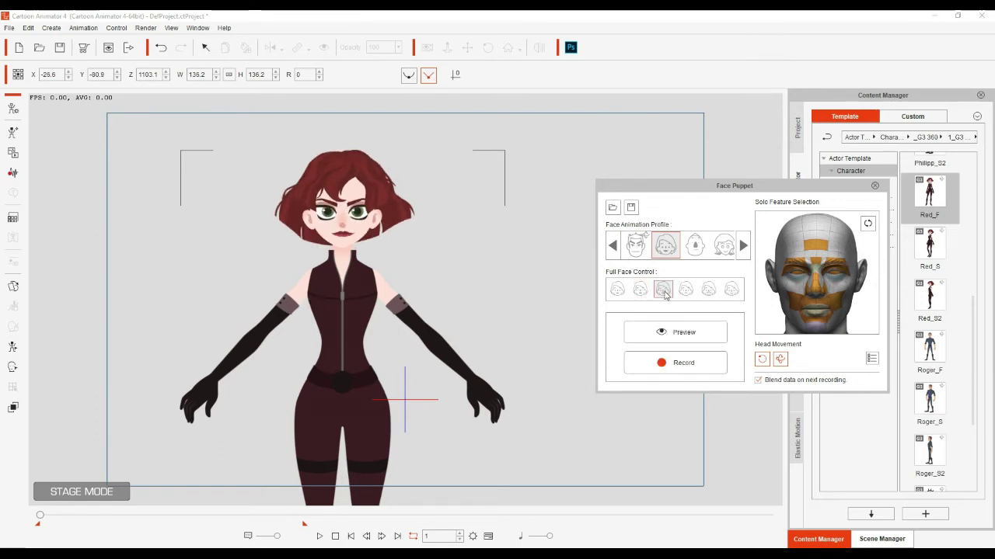
key(space)
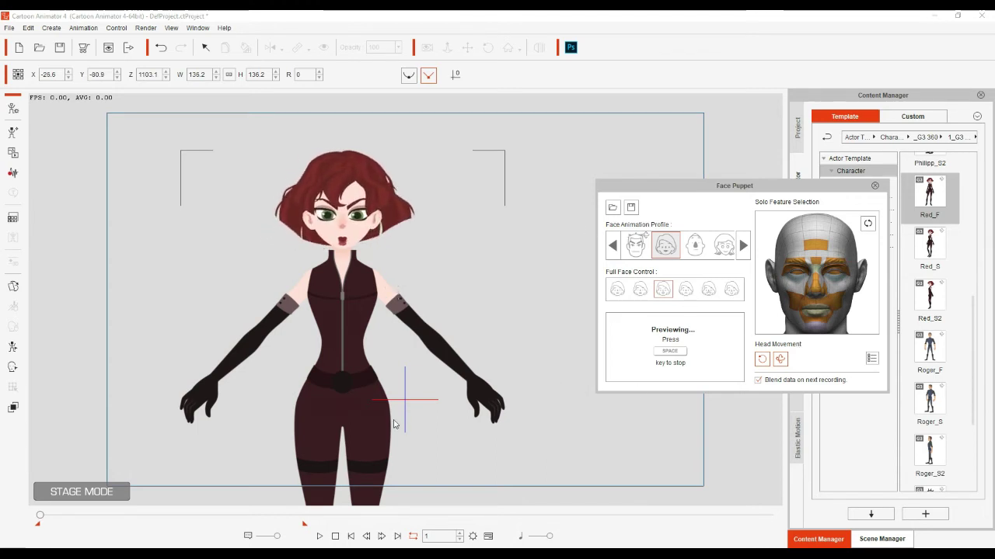
key(space)
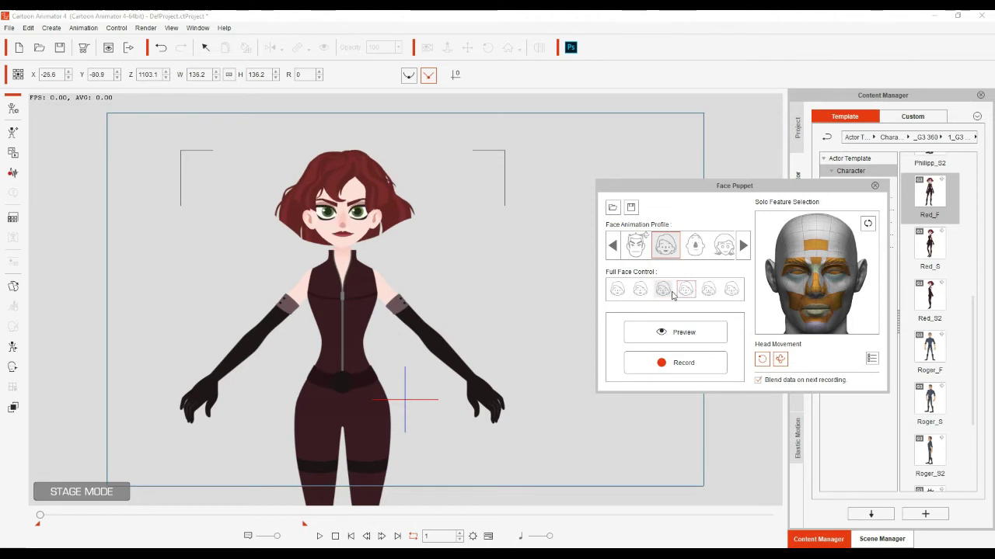
Step: Rerun the preview, then puppet with the fifth full face control, steering the expression live
key(space)
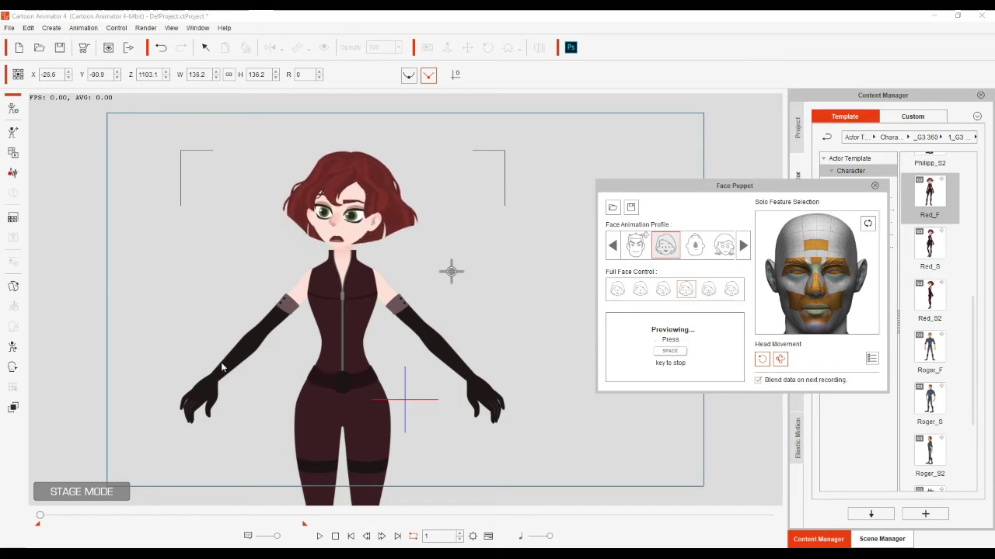
key(space)
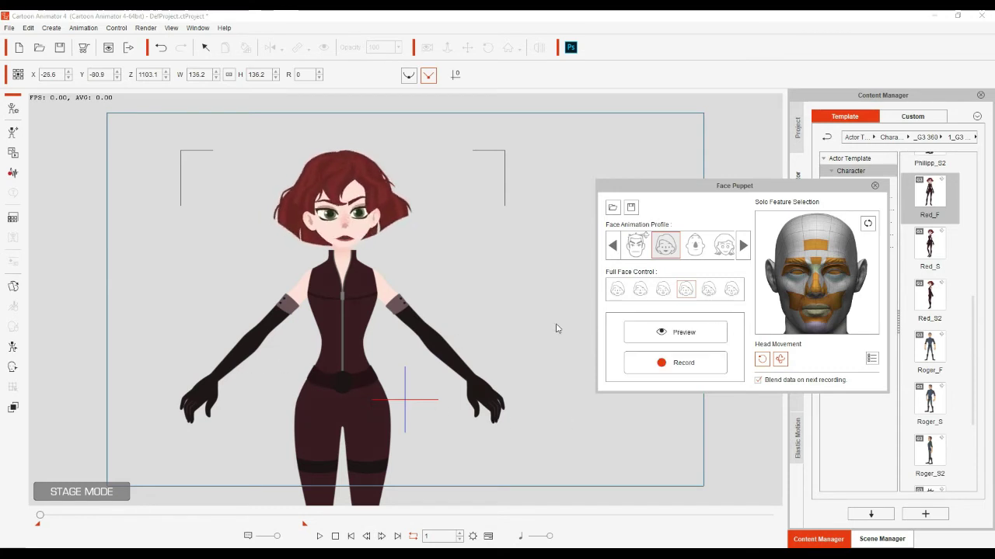
click(709, 289)
key(space)
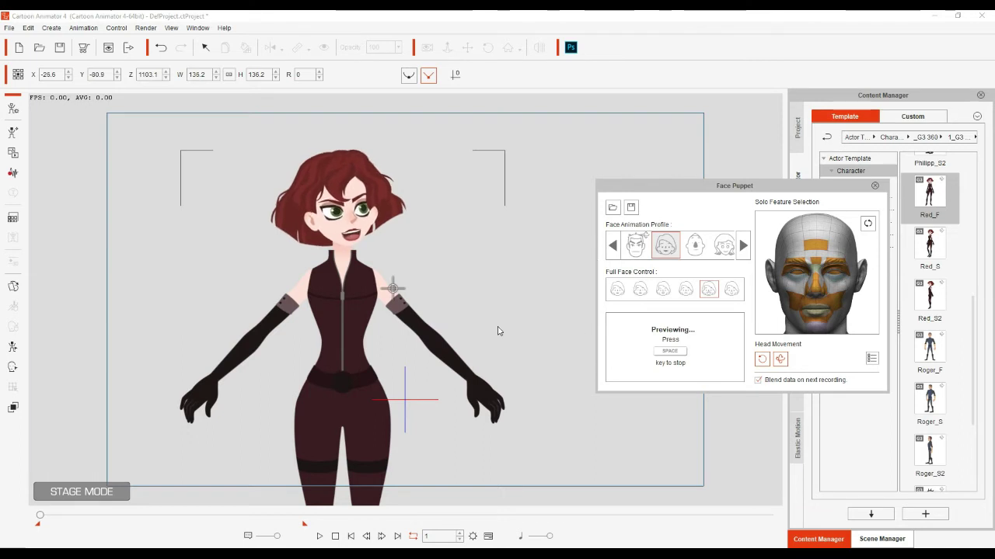
drag(508, 202, 509, 232)
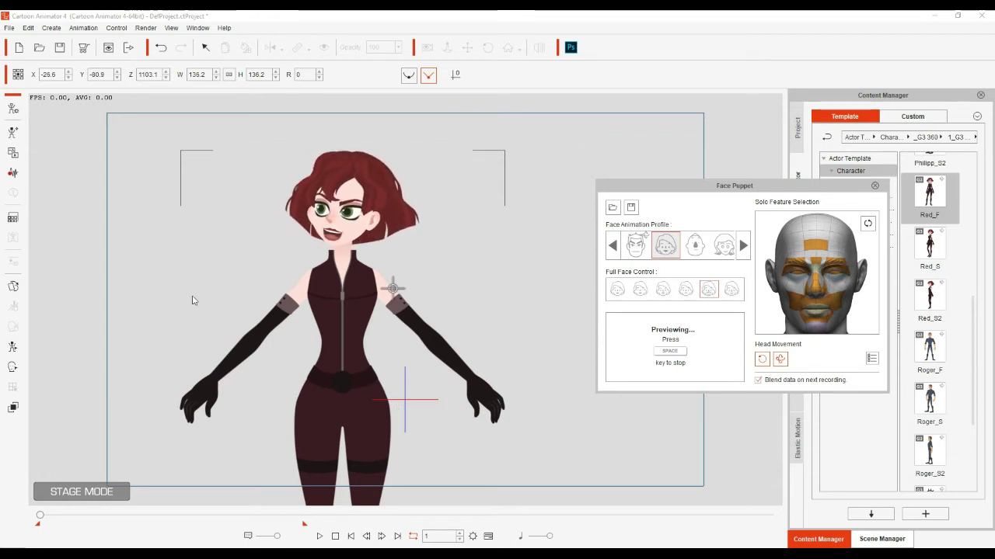
key(space)
Step: Preview the sixth full face control, then select the first face animation profile
click(730, 291)
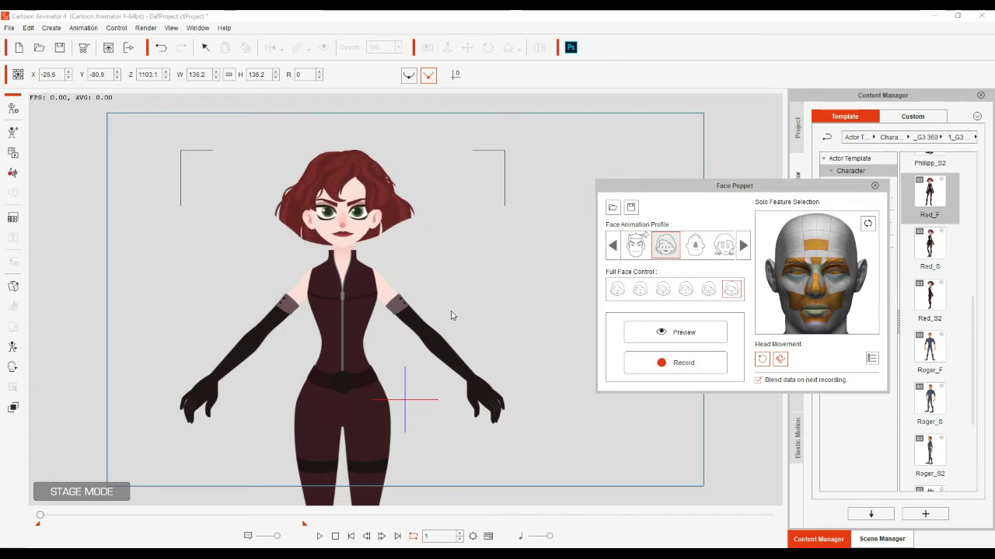
key(space)
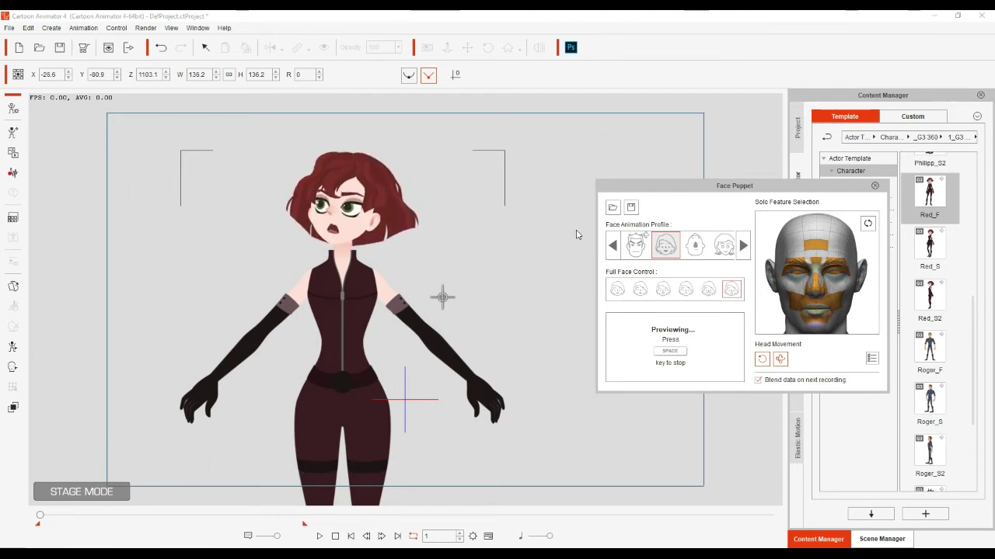
key(space)
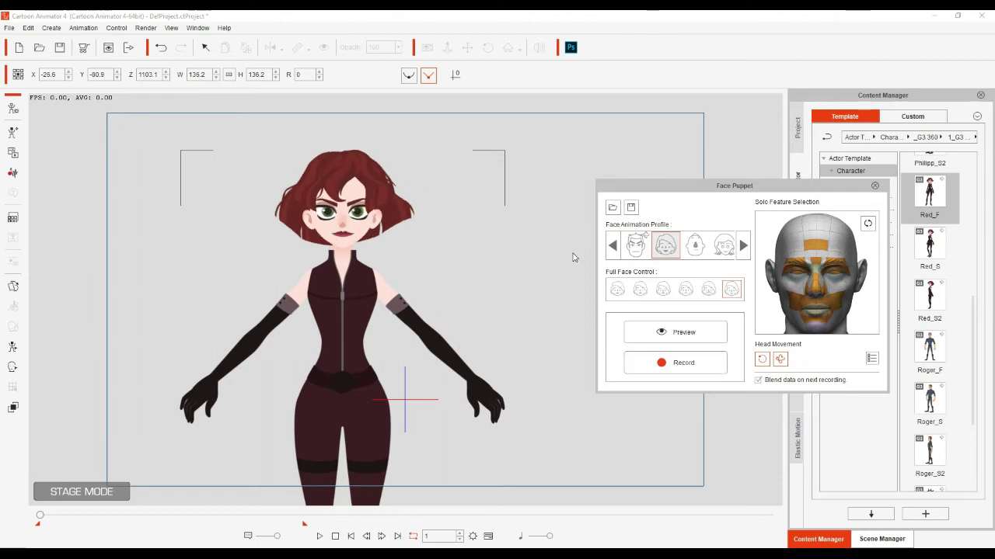
click(636, 247)
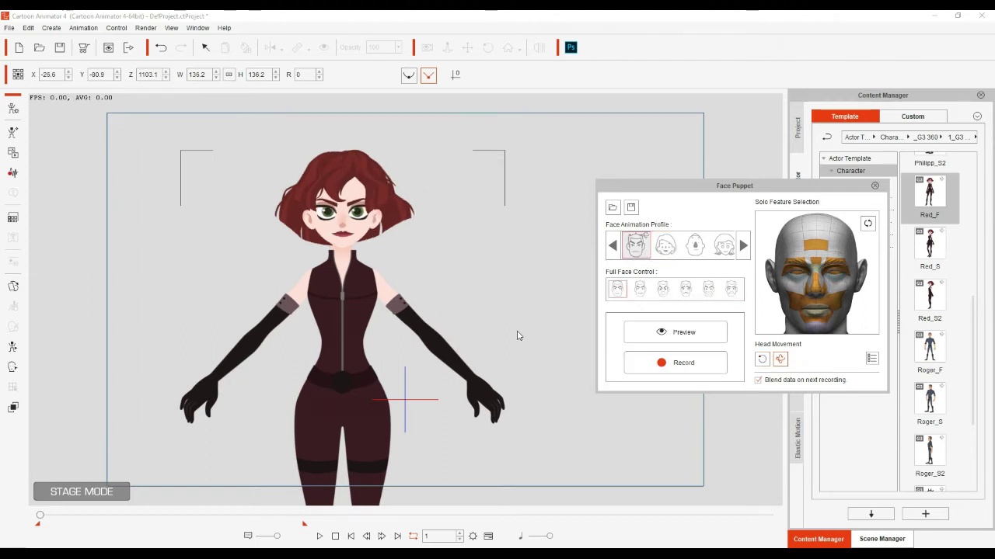
Step: Preview puppeting with the first profile, then page through to the last face animation profiles
key(space)
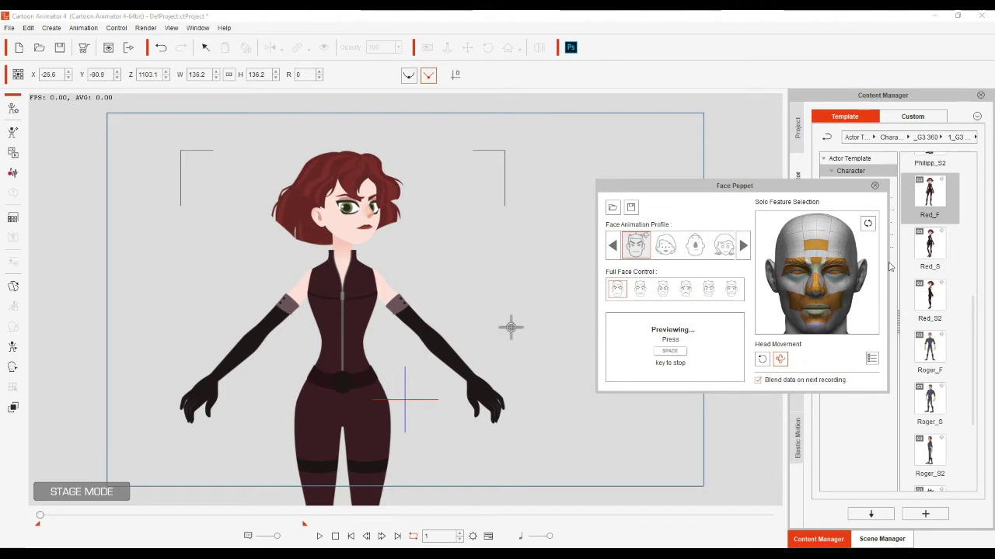
key(space)
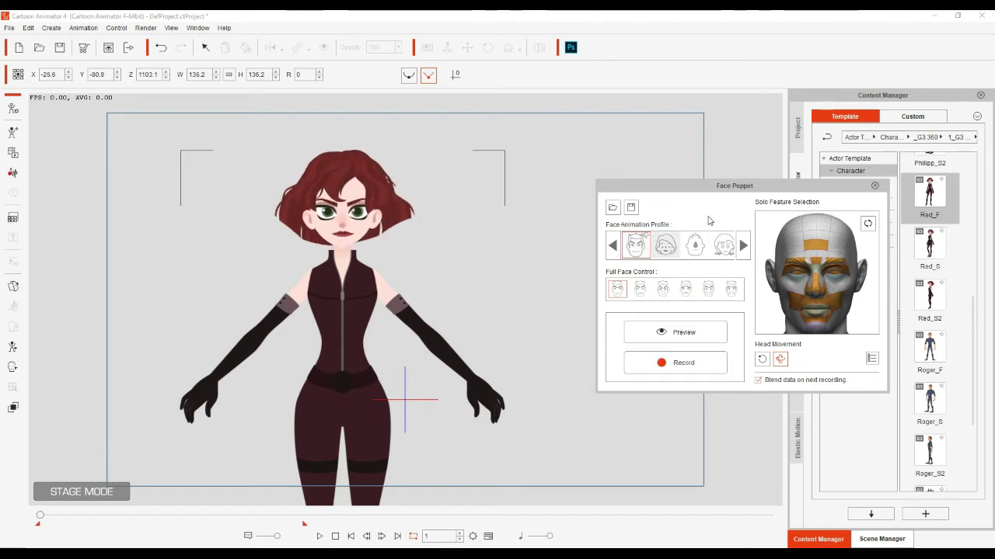
click(744, 247)
click(744, 248)
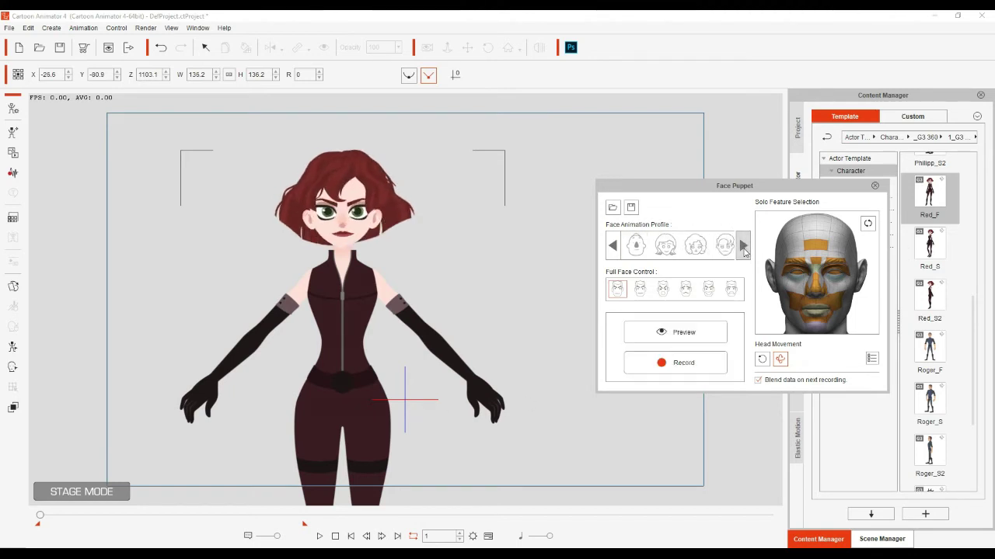
click(743, 248)
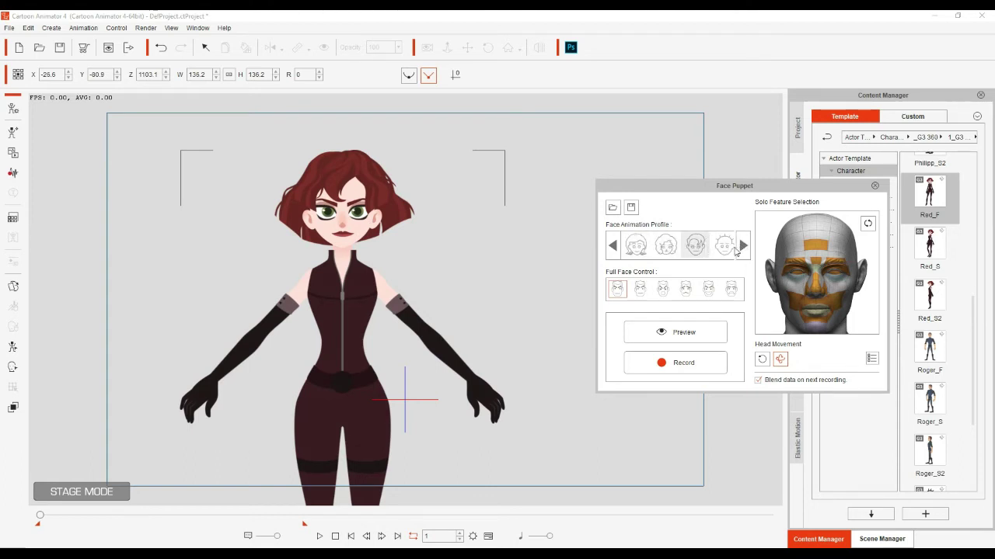
click(743, 247)
click(743, 247)
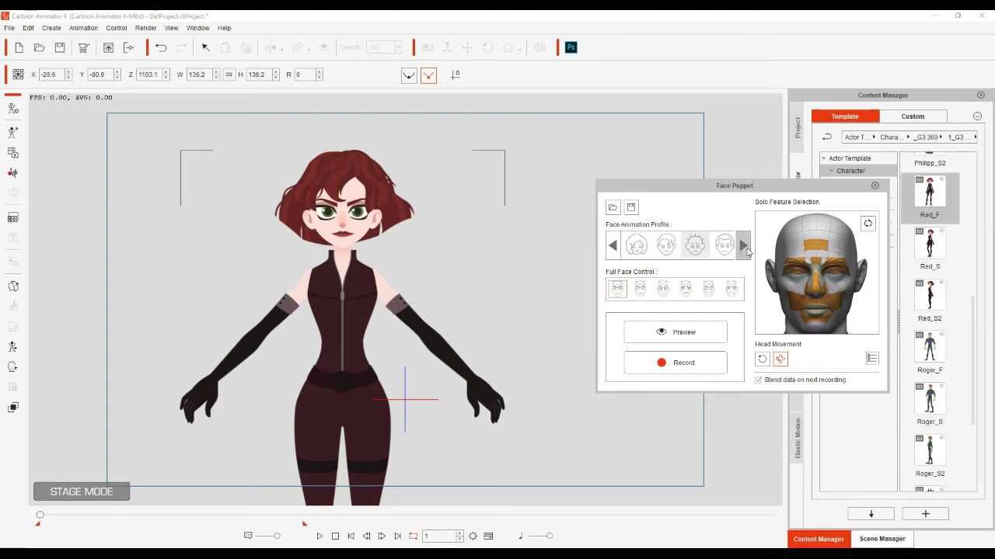
click(743, 247)
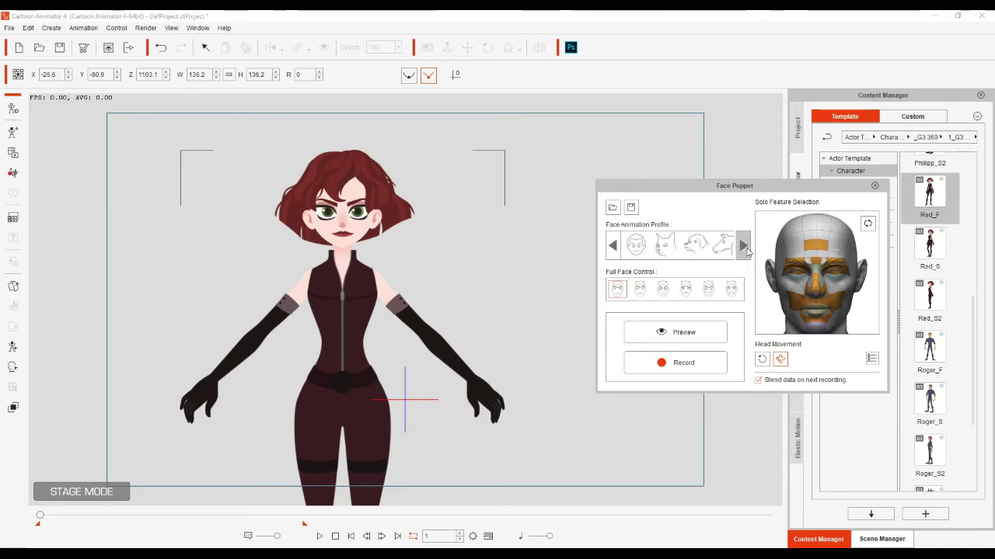
click(743, 248)
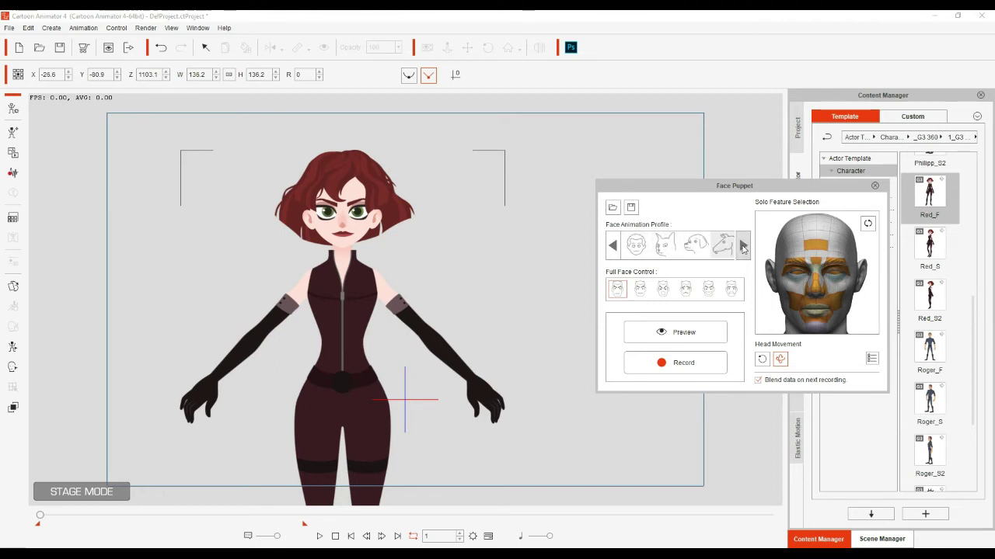
Step: Preview Red_F with the fifth full face control and stop so her face returns to neutral
click(705, 294)
key(space)
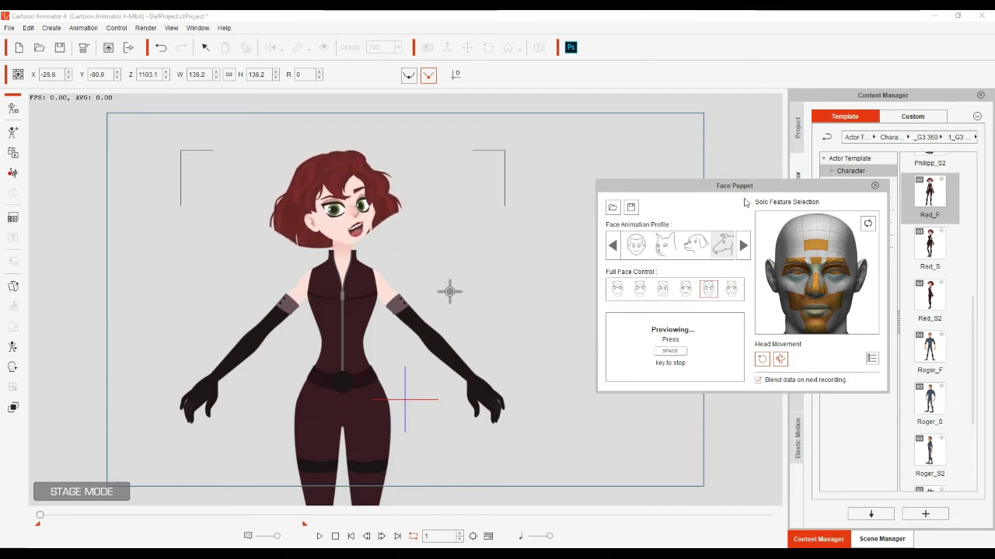
key(space)
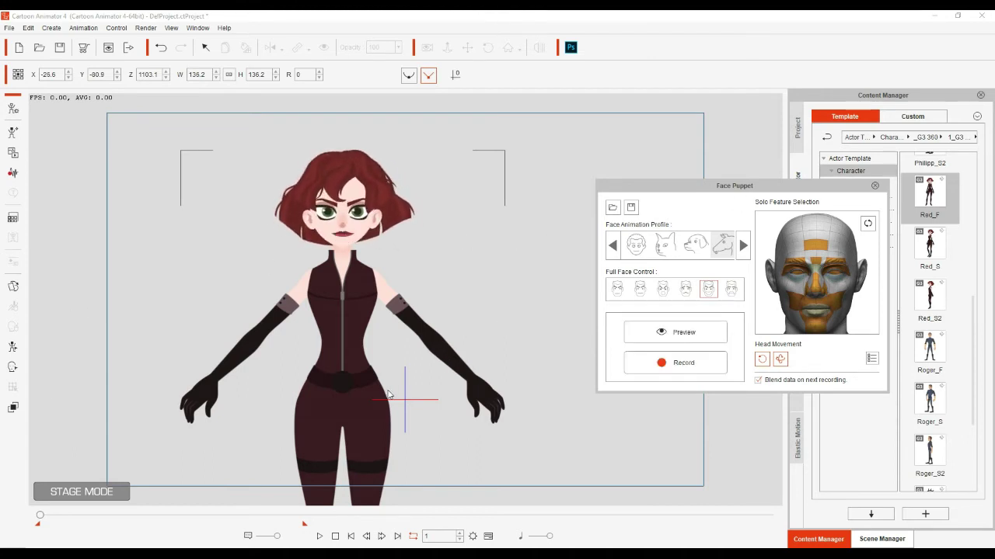
Step: Choose the first face animation profile and extend the timeline range end marker
click(612, 247)
click(611, 247)
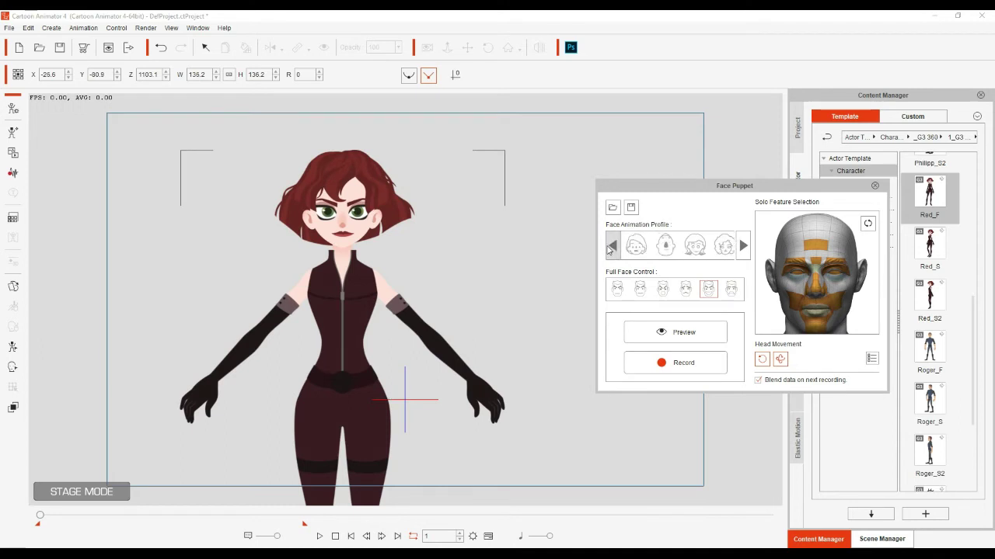
click(610, 247)
click(635, 246)
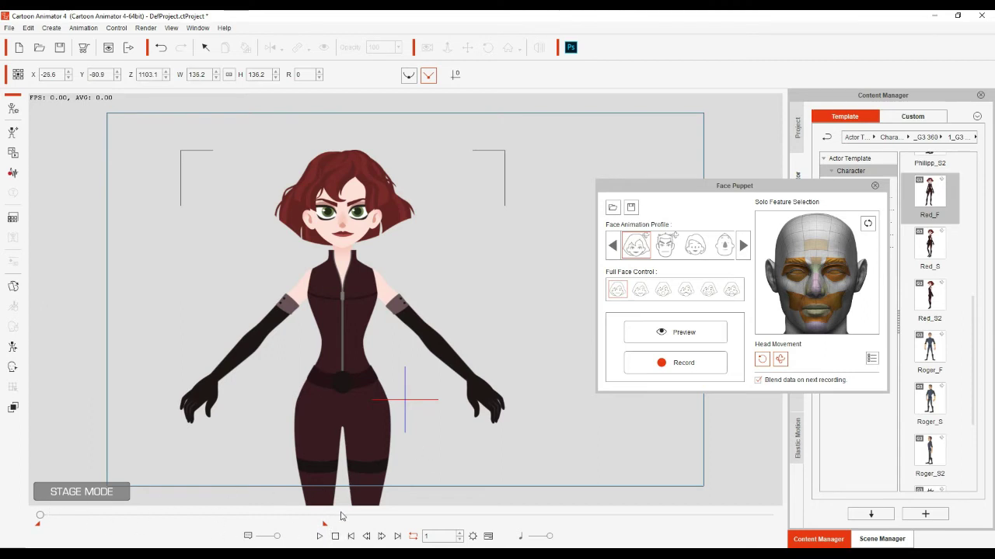
mouse_move(40, 517)
mouse_down()
mouse_move(354, 514)
mouse_move(5, 509)
mouse_up()
Step: Record two face performances for Red_F, each started and stopped with Space, reaching about frame 775
click(680, 365)
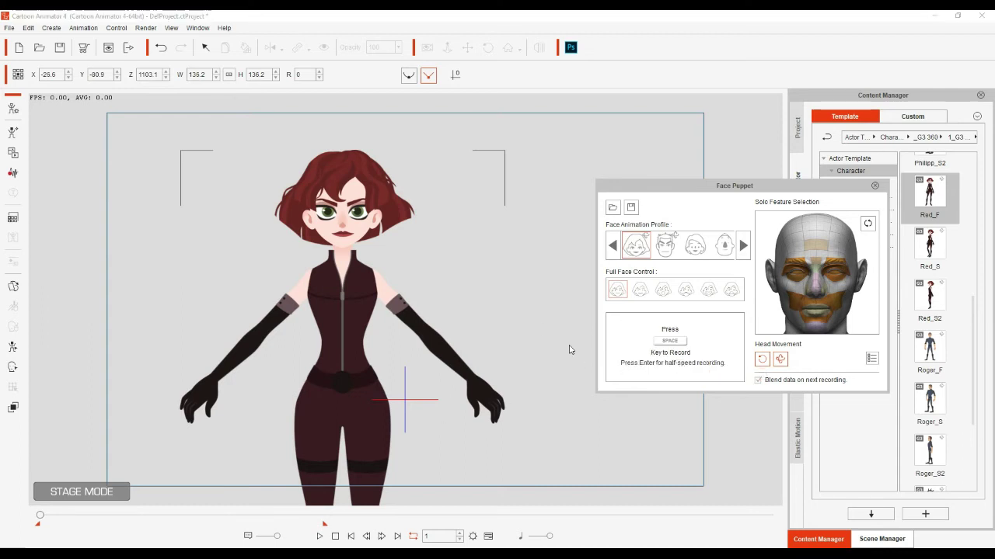
key(space)
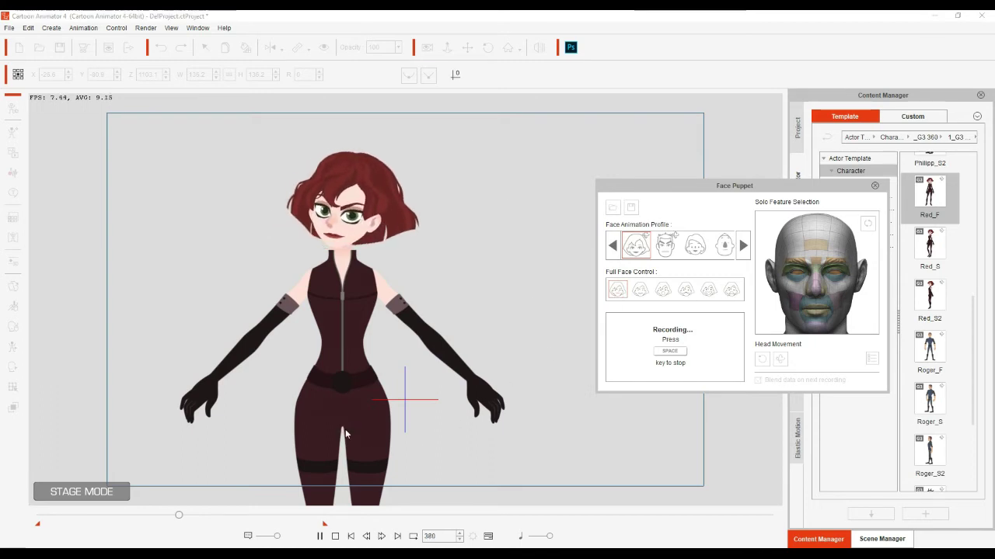
key(space)
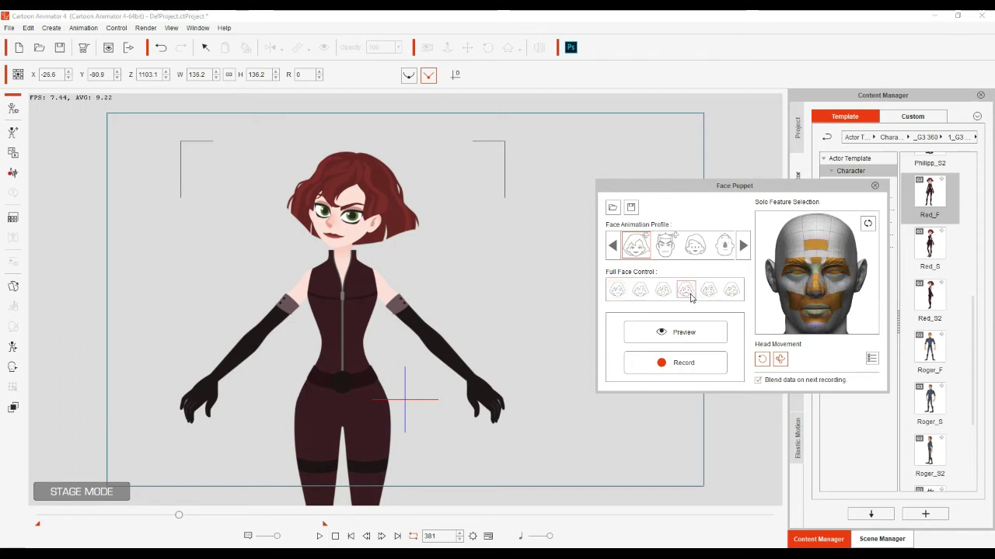
click(673, 367)
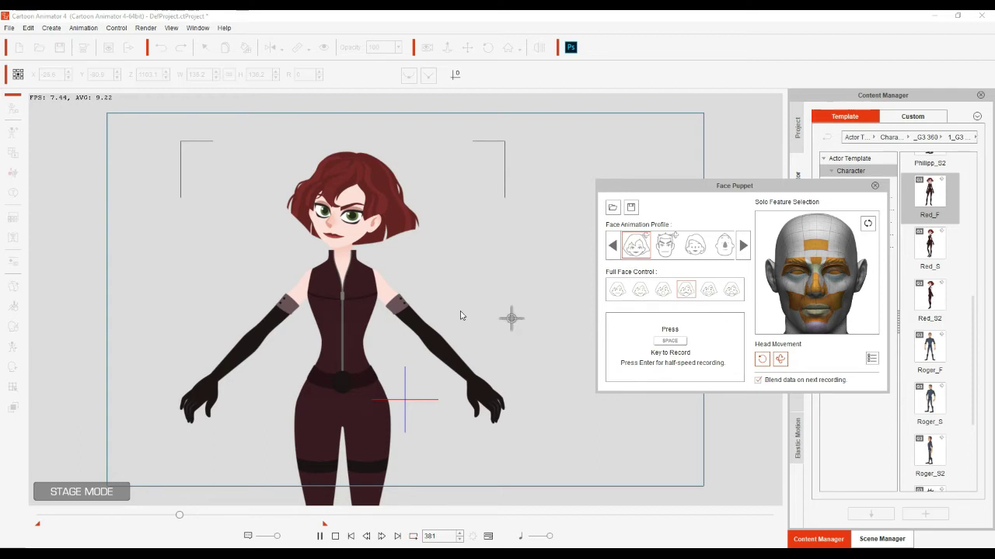
key(space)
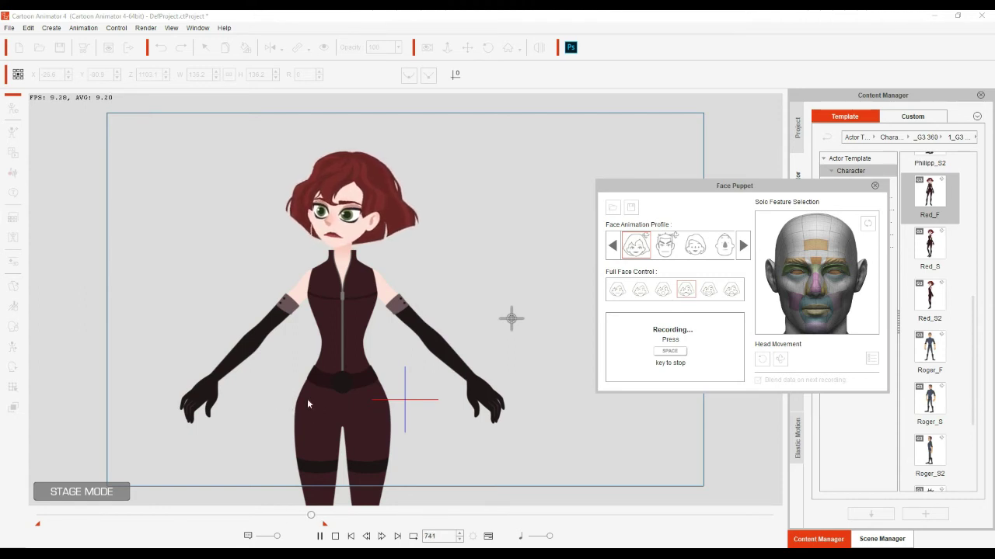
key(space)
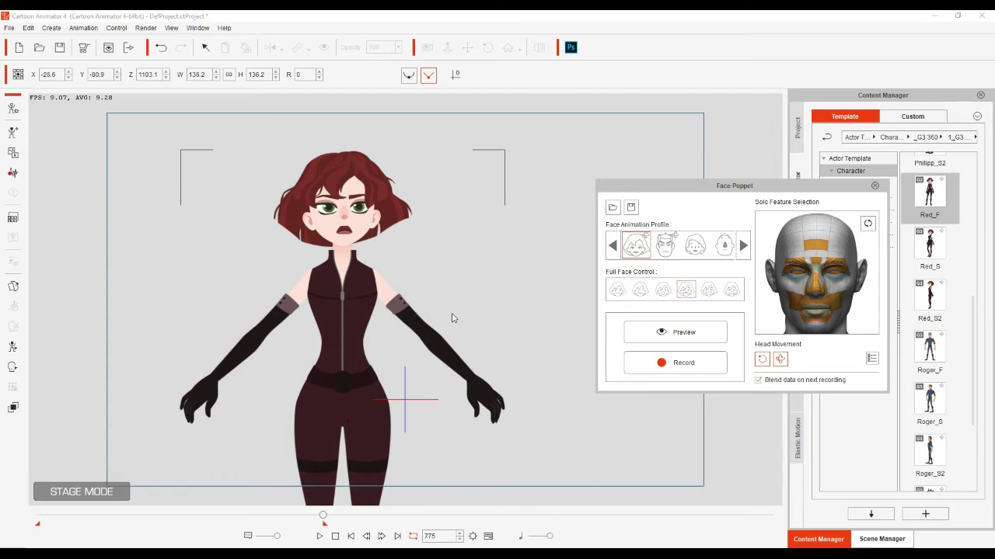
Step: Play back Red_F's recorded facial animation from the start
click(318, 537)
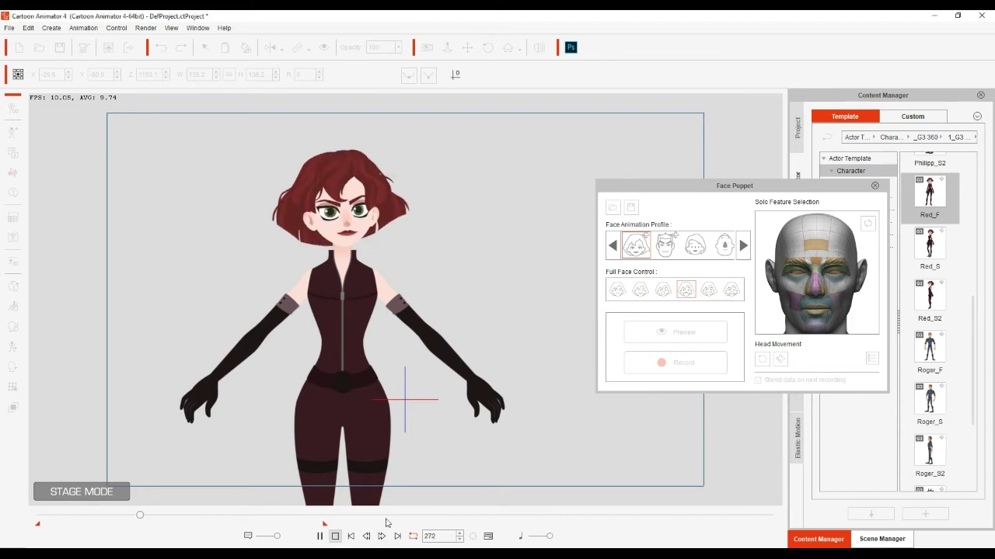
Step: Close Face Puppet and show the built-in motion templates in the Content Manager
key(space)
click(876, 186)
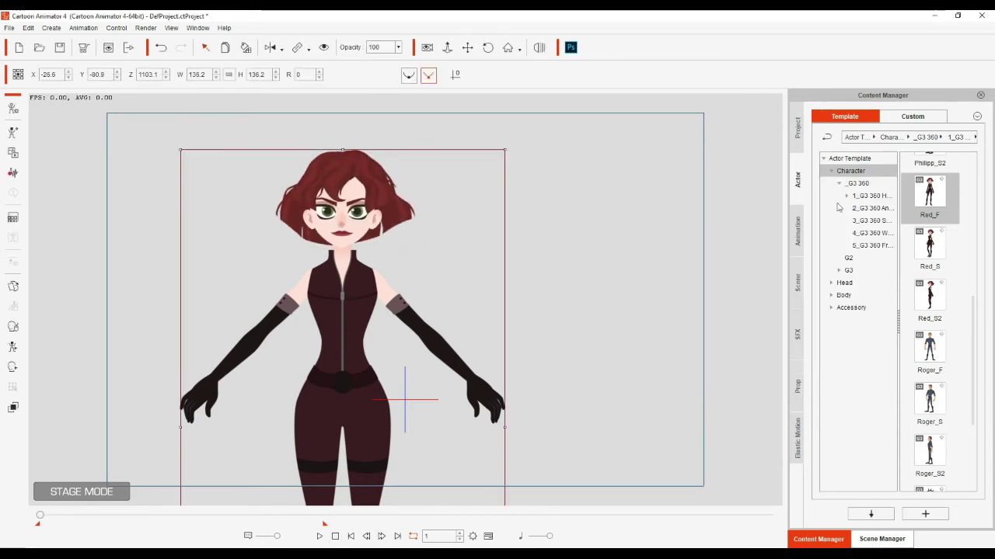
click(801, 231)
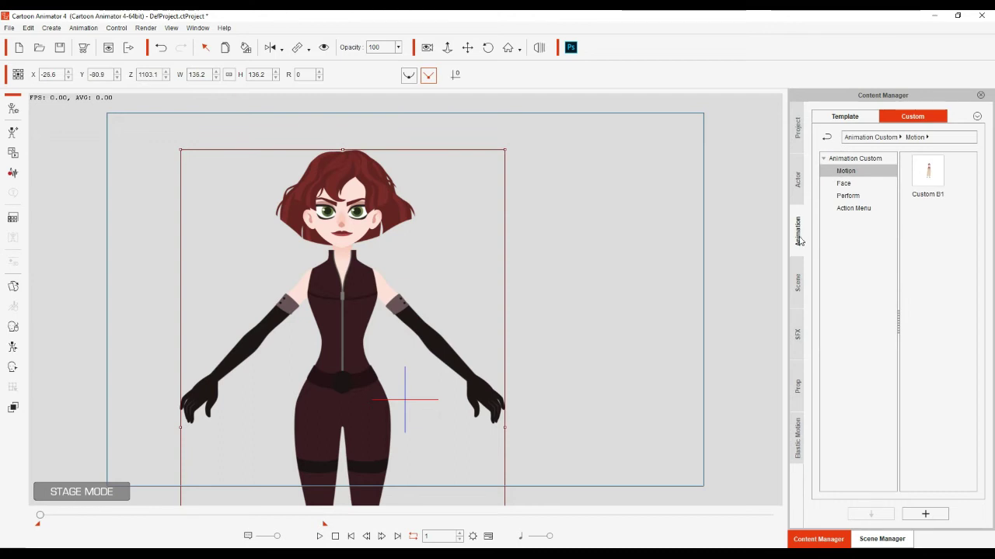
click(824, 158)
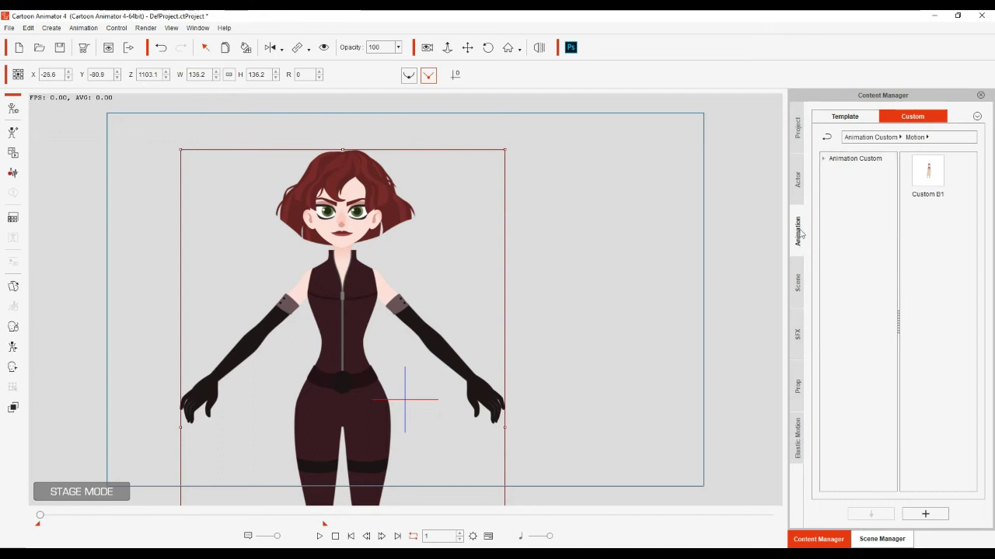
click(823, 158)
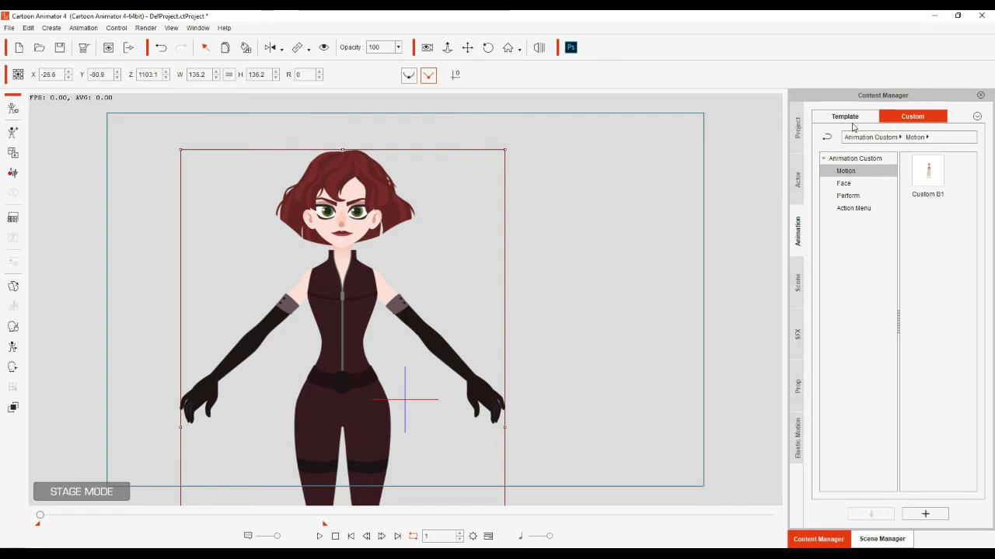
click(836, 118)
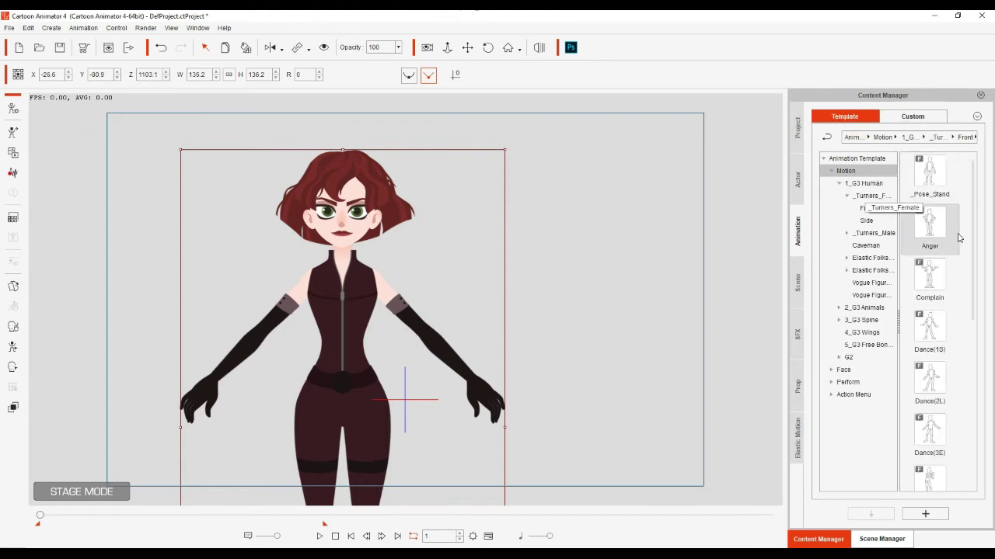
mouse_move(972, 252)
mouse_down()
mouse_move(960, 426)
mouse_move(963, 354)
mouse_up()
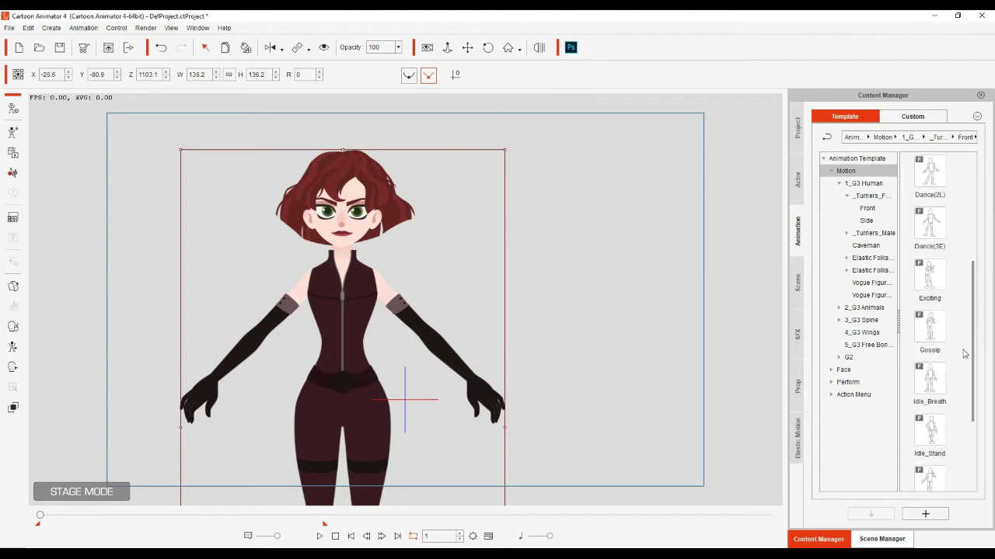
drag(963, 354, 968, 324)
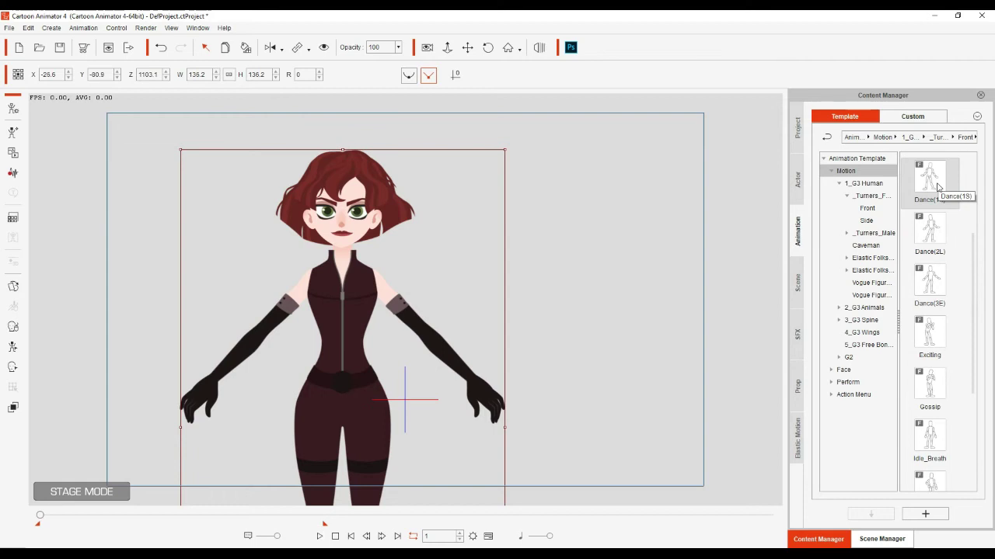
Step: Apply the Dance(1S), Dance(2L), Dance(3E) and finally Exciting motions to Red_F
double_click(935, 187)
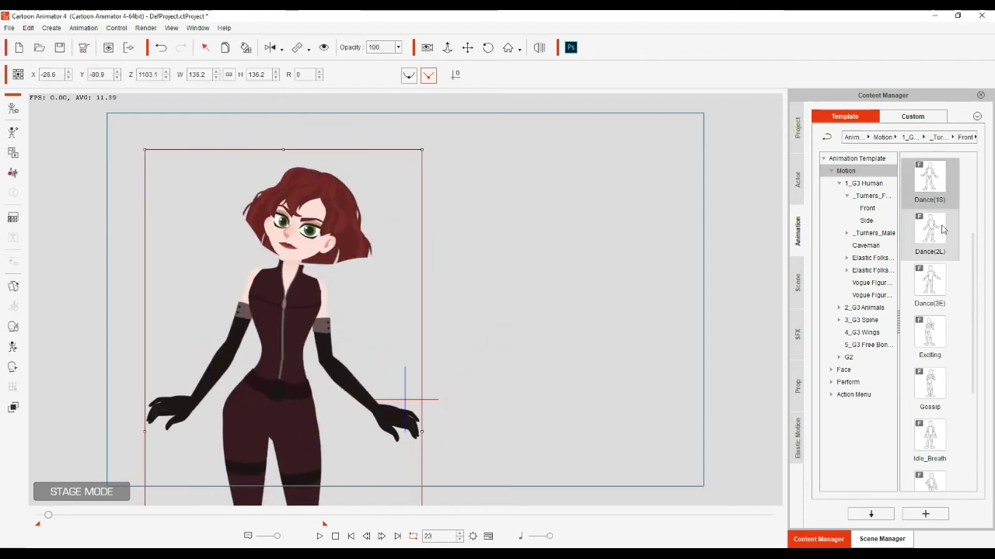
scroll(944, 233, up, 3)
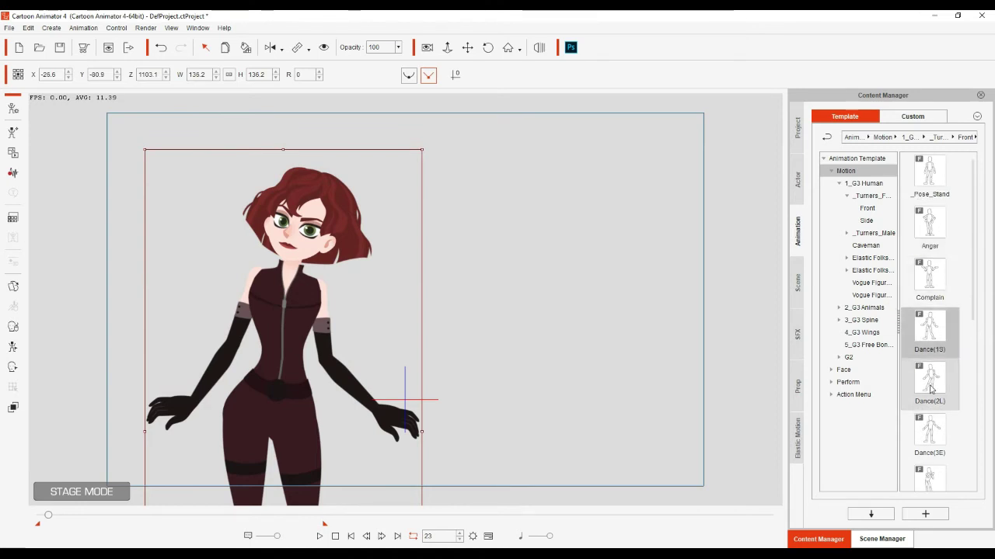
double_click(931, 388)
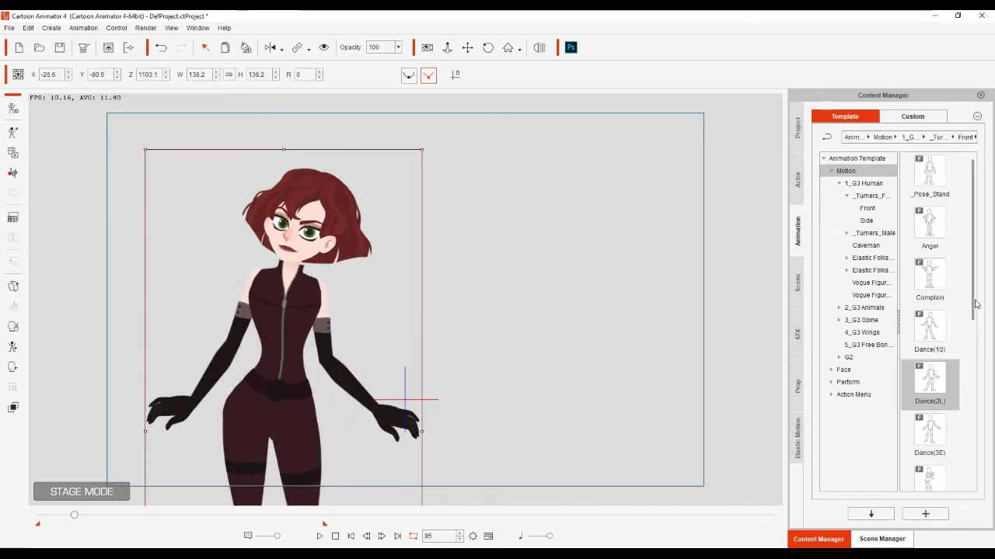
scroll(940, 334, down, 2)
double_click(940, 337)
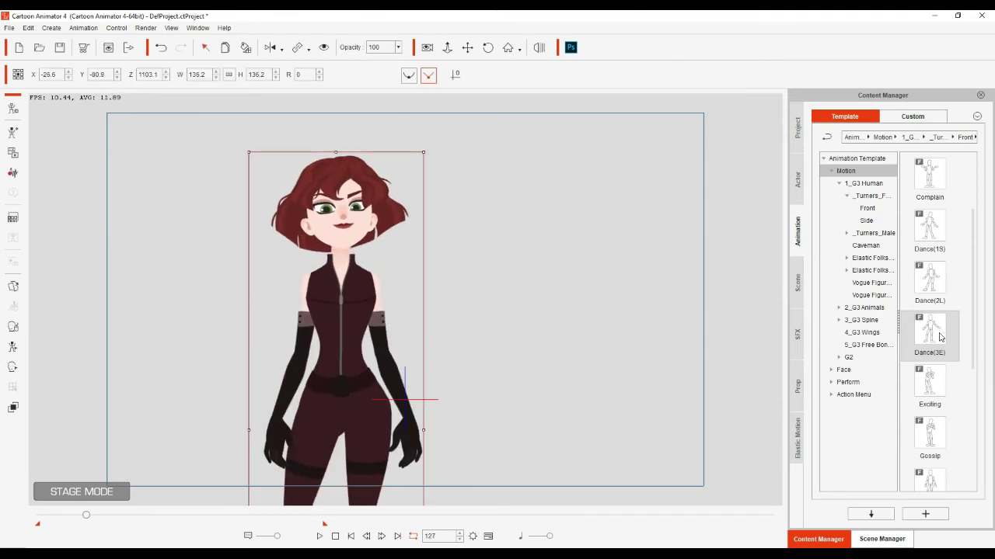
scroll(955, 311, down, 2)
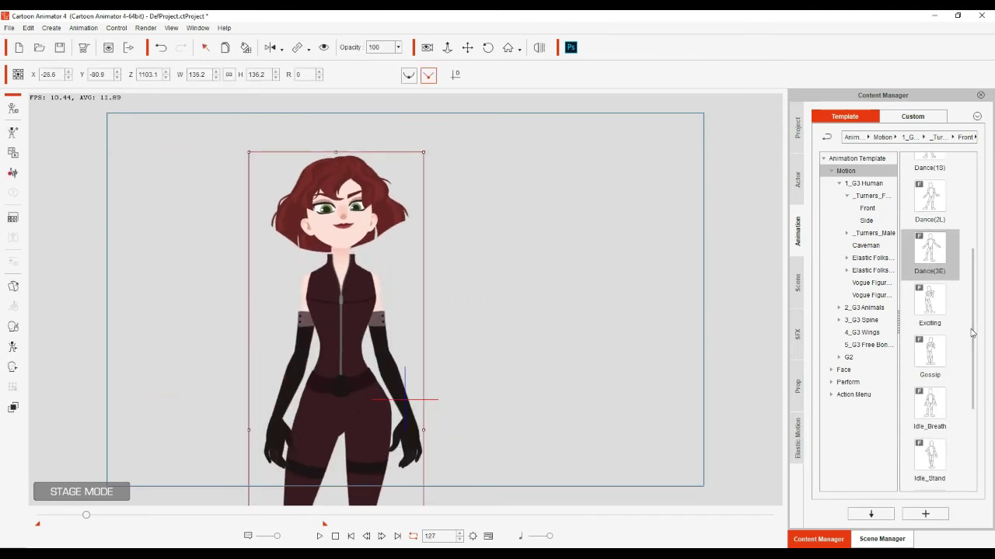
double_click(930, 303)
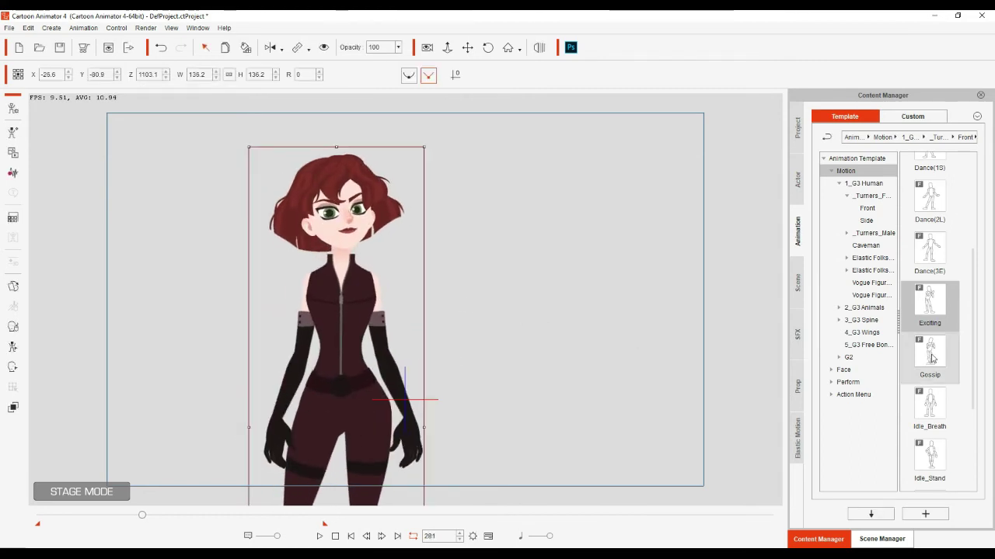
Step: Try the Gossip motion on Red_F, then apply and preview Idle_Breath
drag(932, 358, 542, 341)
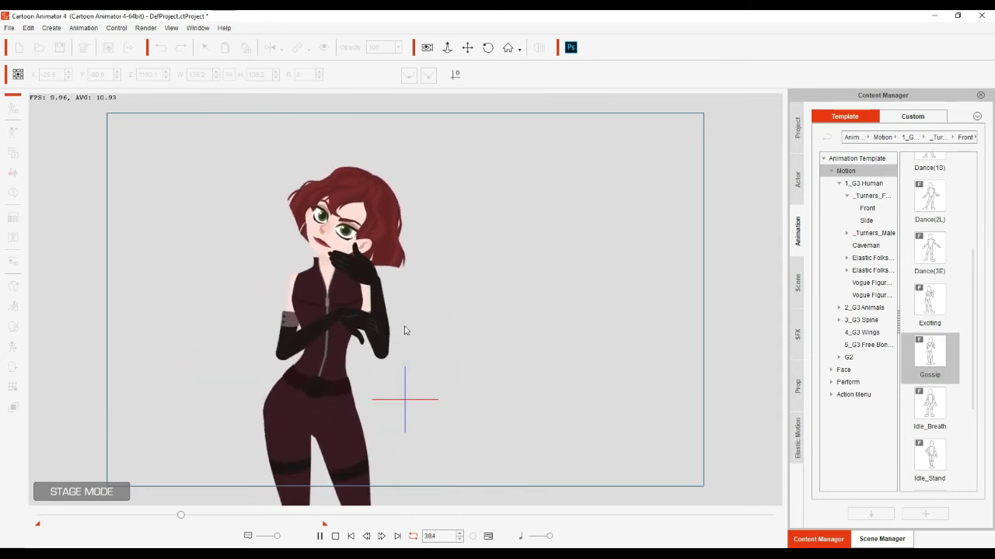
key(space)
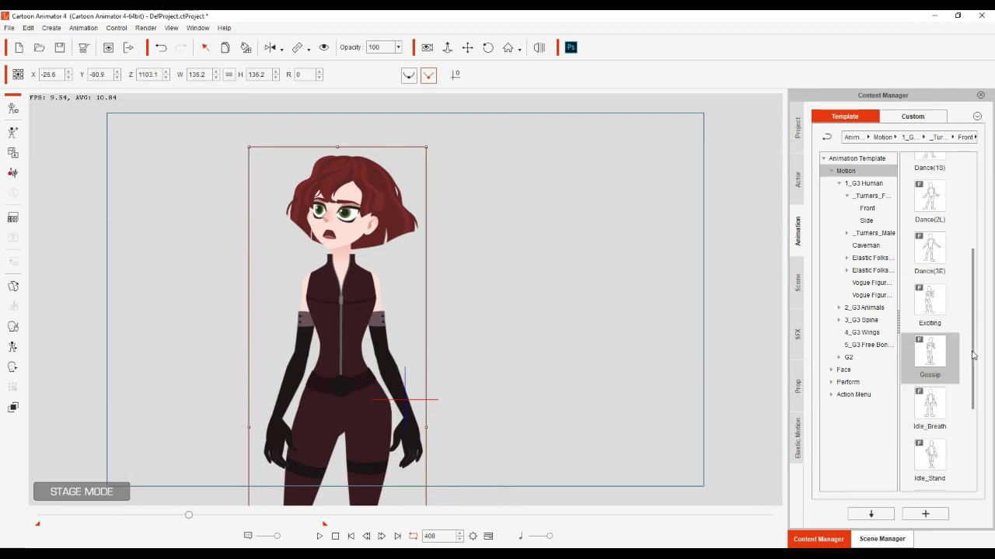
scroll(972, 355, down, 2)
double_click(936, 356)
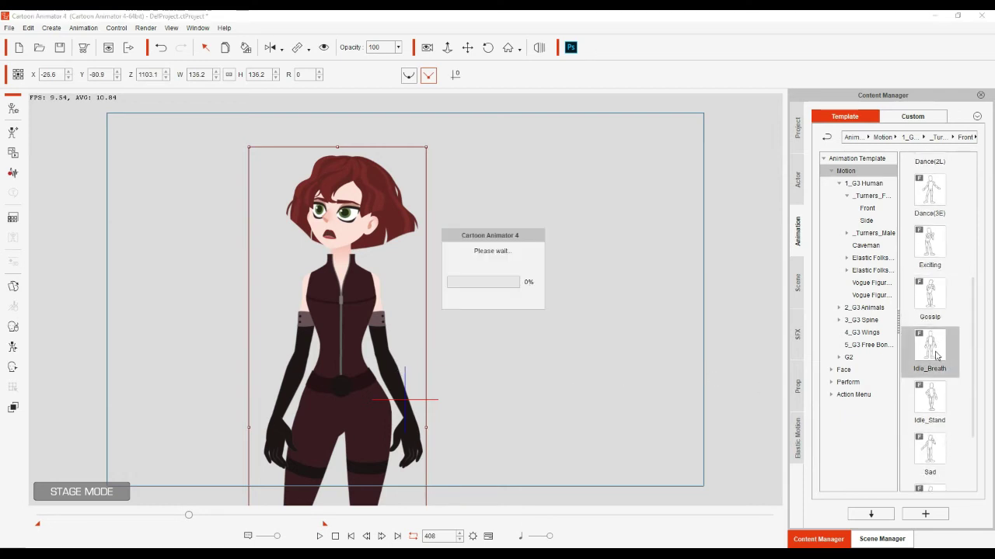
key(space)
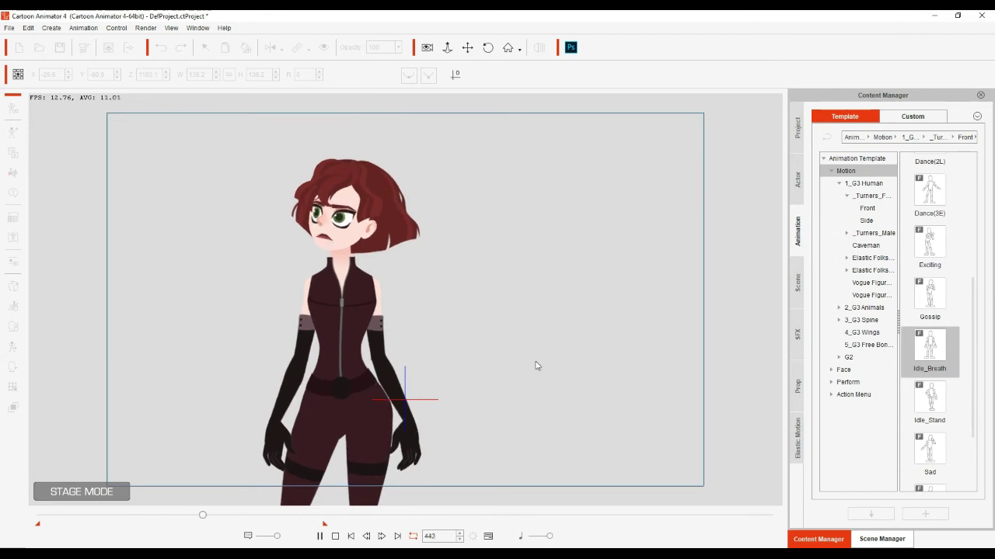
key(space)
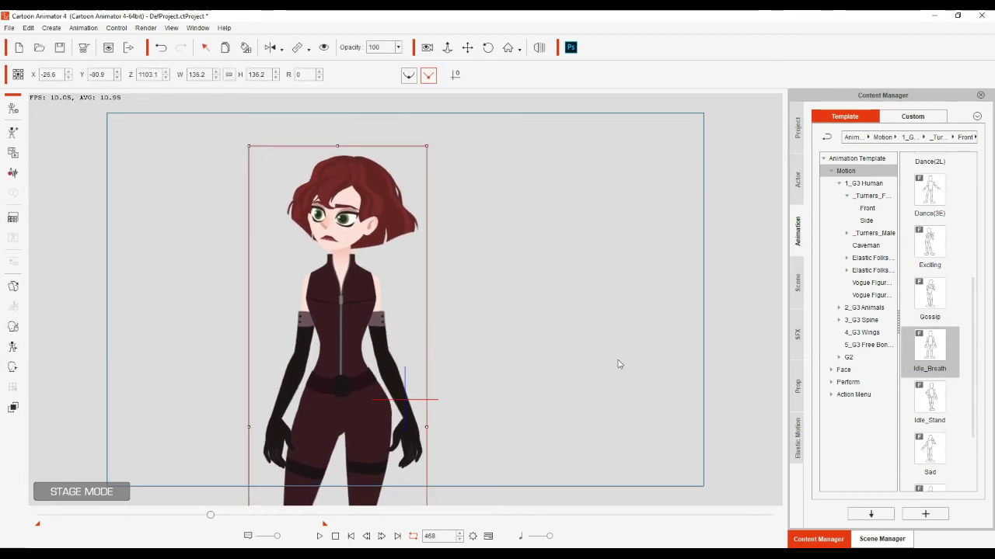
Step: Reapply Idle_Breath, then switch Red_F to the Exciting motion and stop its preview
double_click(933, 356)
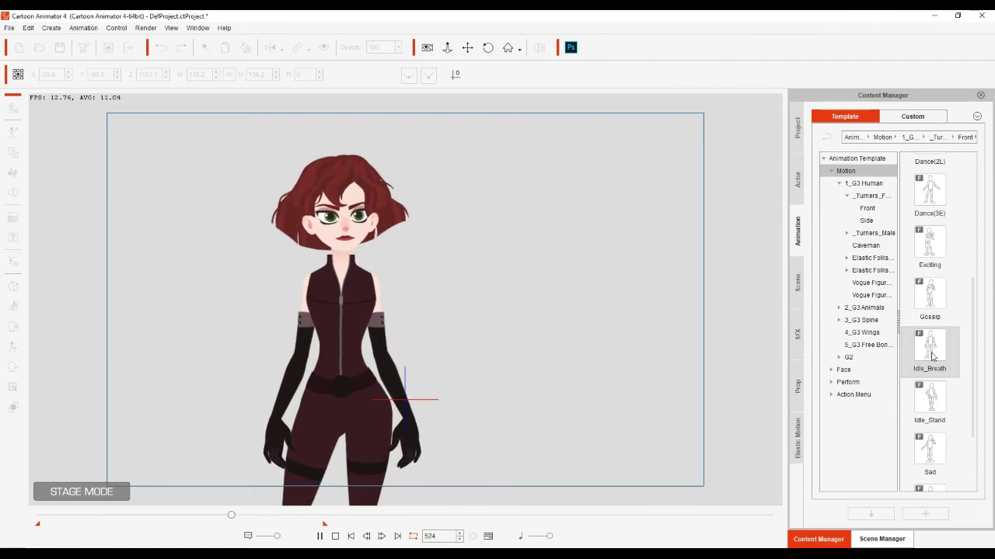
double_click(933, 356)
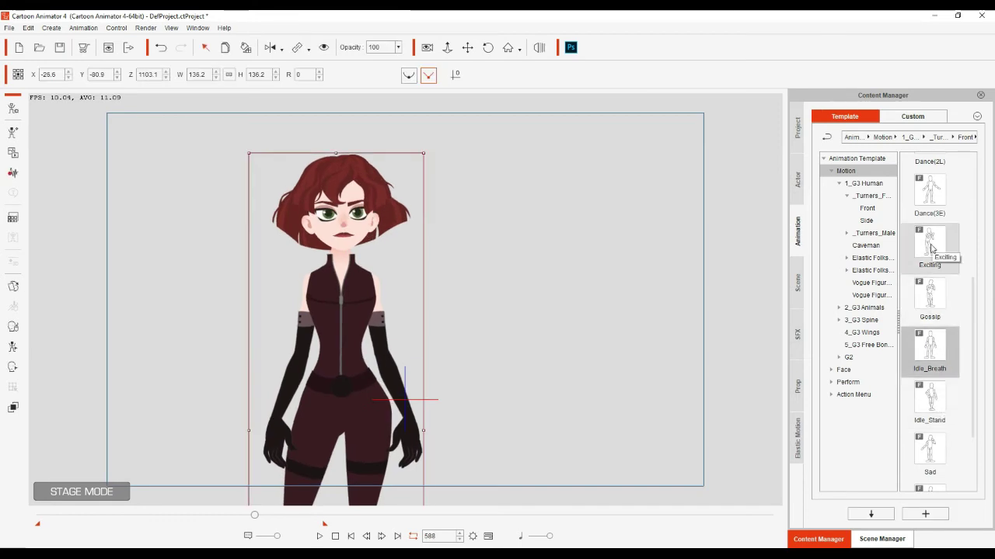
double_click(931, 248)
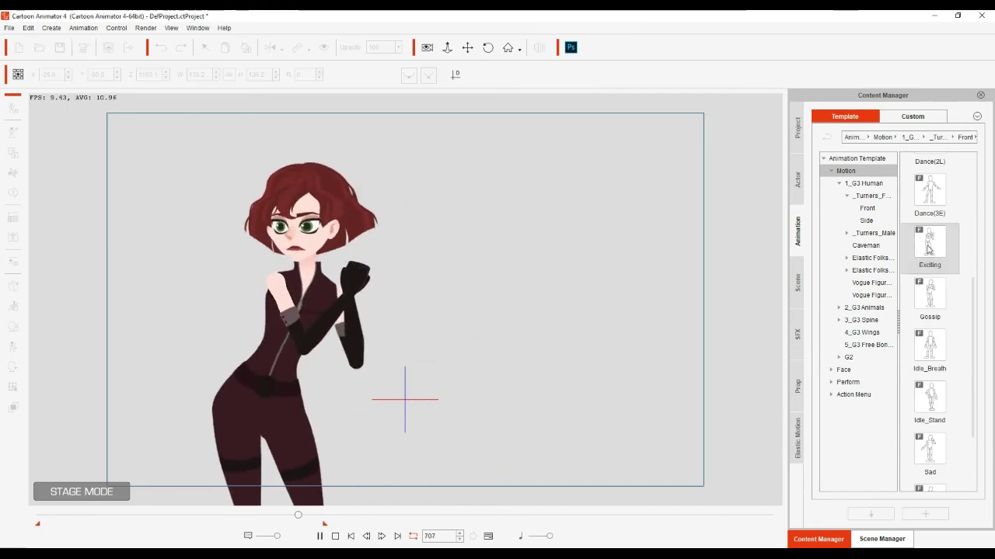
key(space)
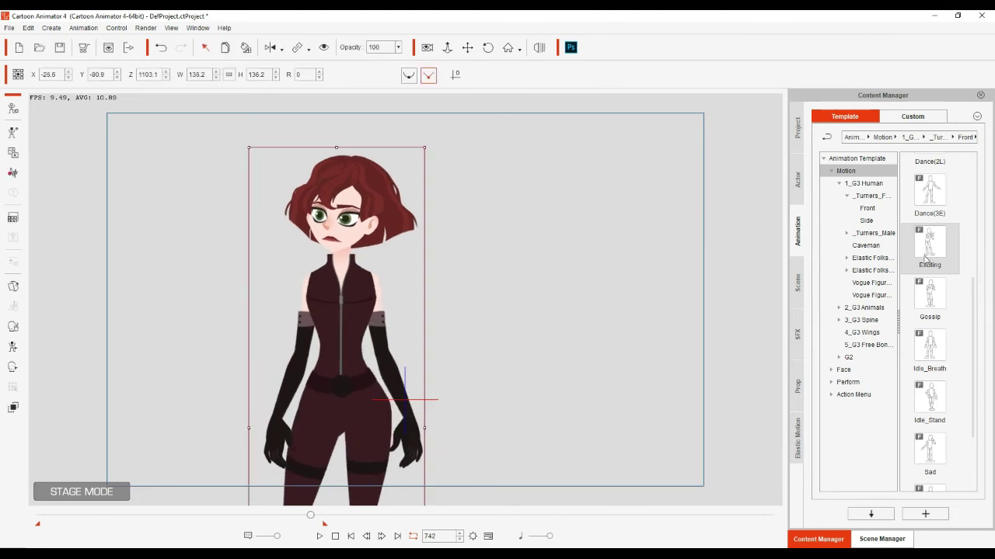
click(924, 259)
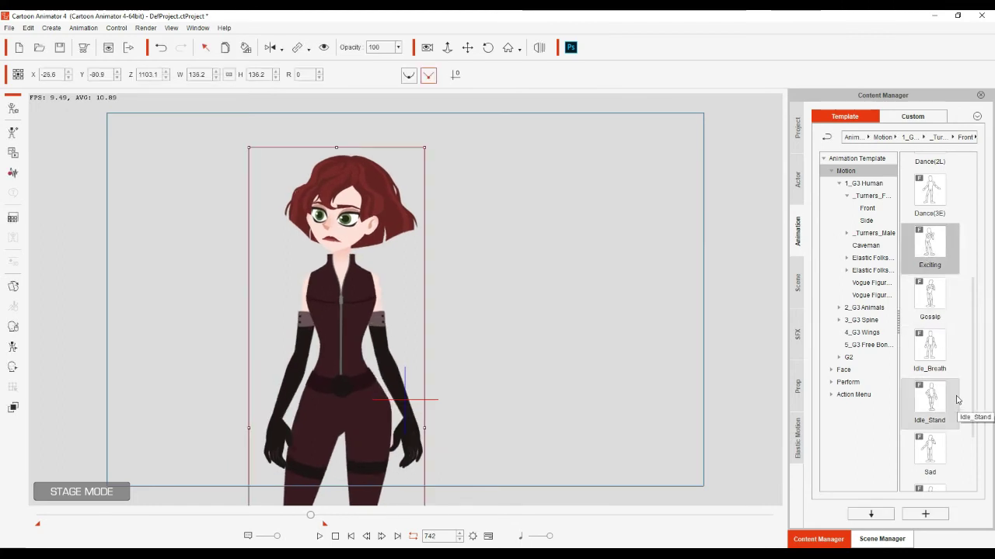
Step: Apply the Custom B1 motion to the character, then open the Render menu
double_click(936, 359)
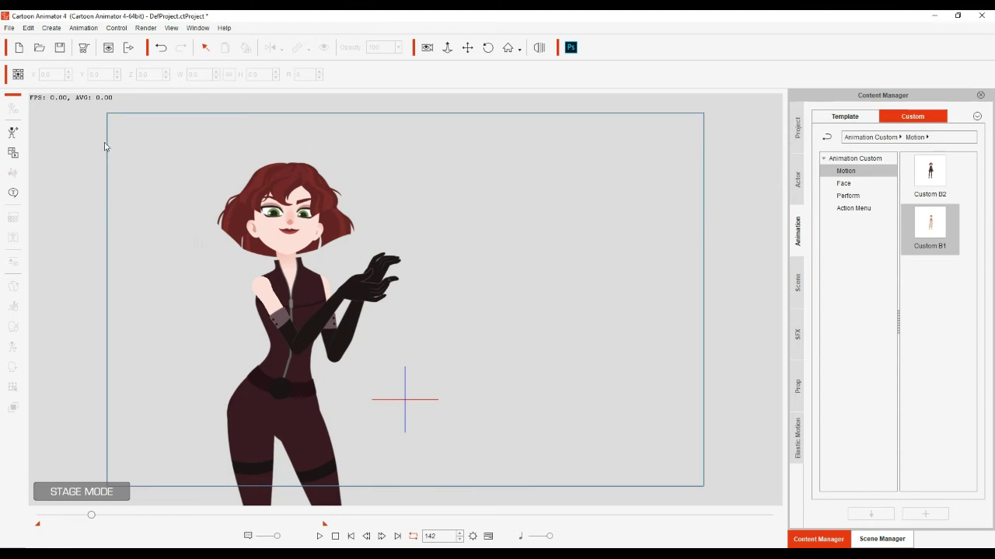
click(146, 28)
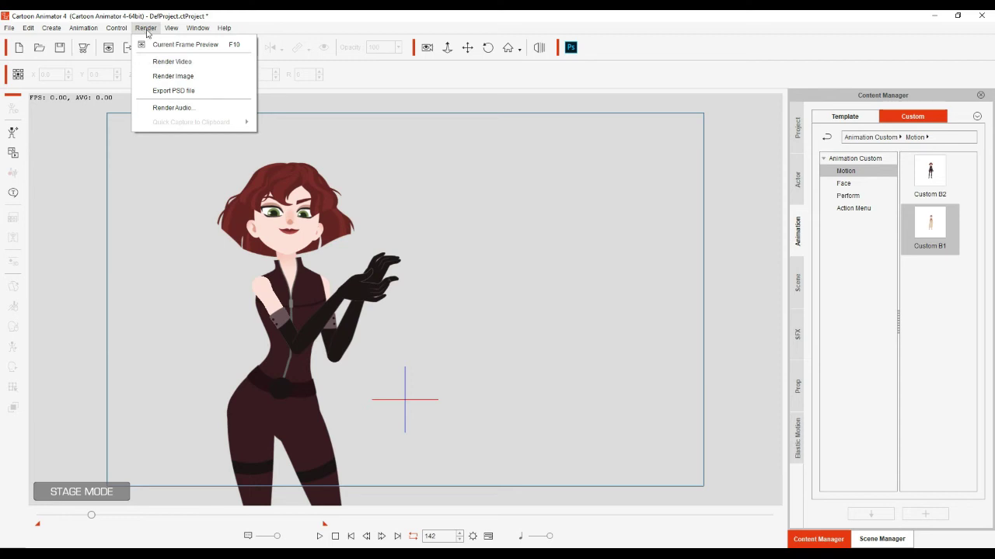
Step: Open Render Video settings and set the video format to MP4
click(167, 62)
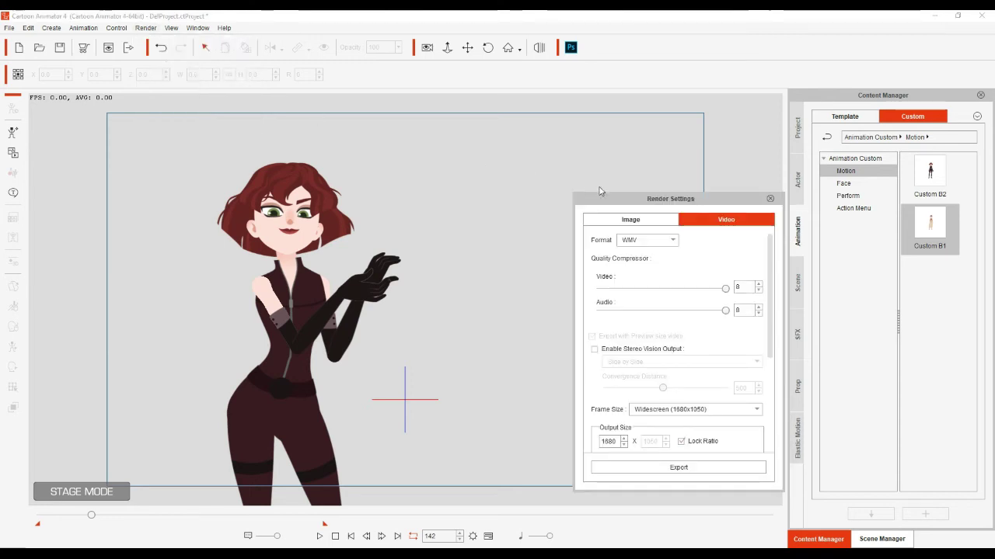
drag(648, 203, 504, 156)
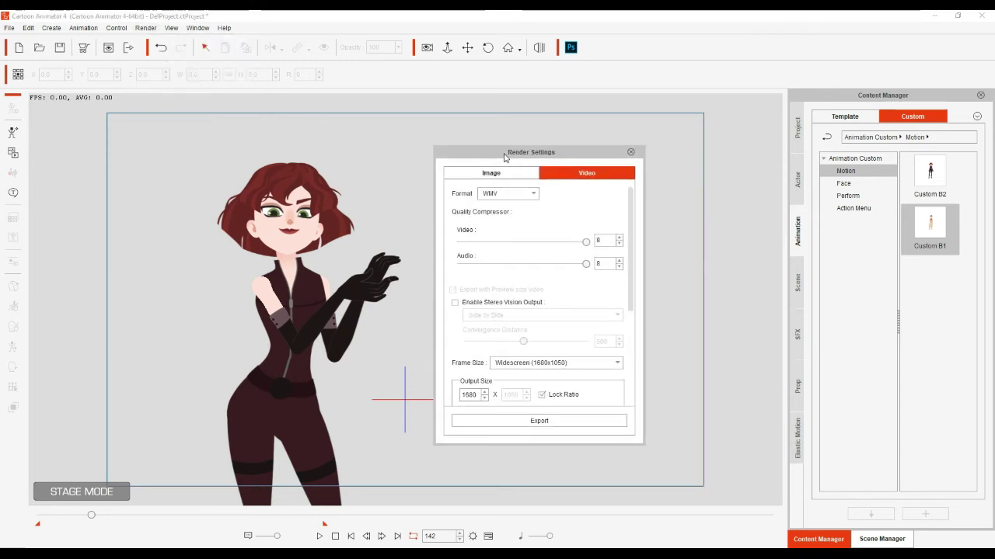
click(487, 175)
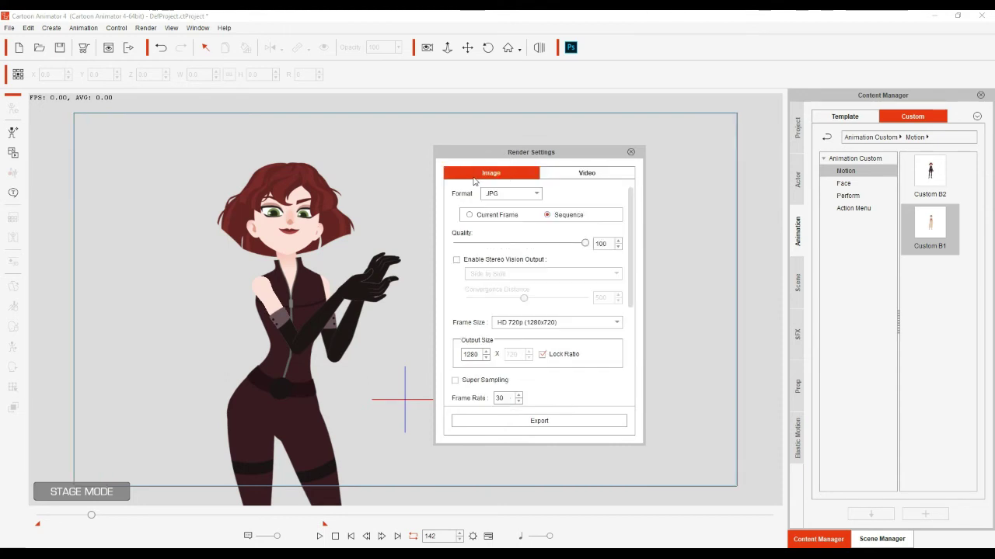
click(581, 176)
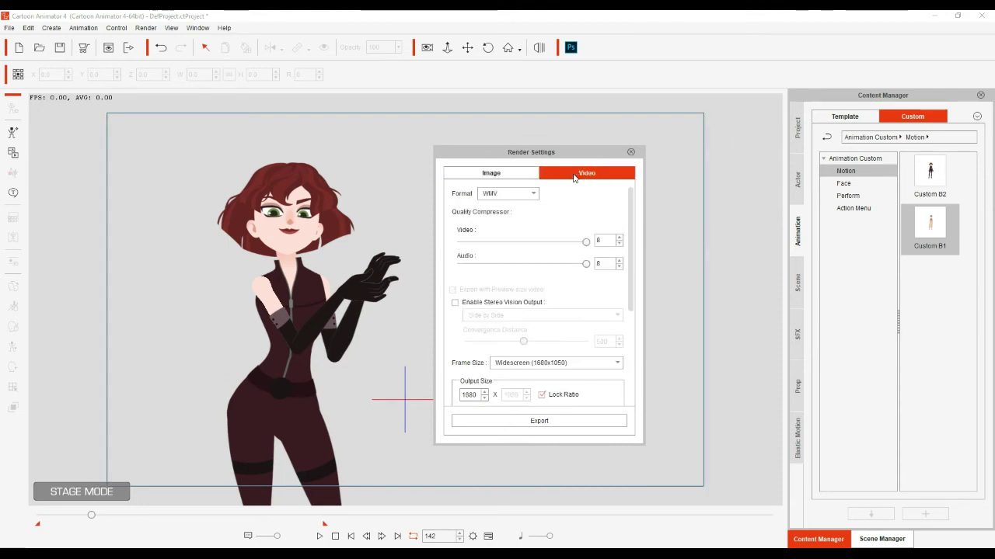
click(511, 176)
click(588, 175)
click(534, 194)
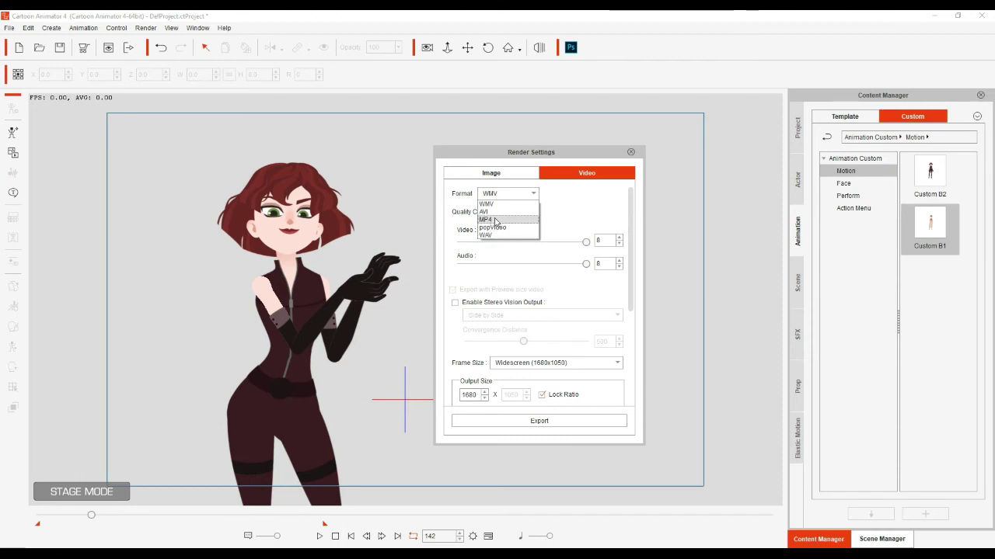
click(490, 220)
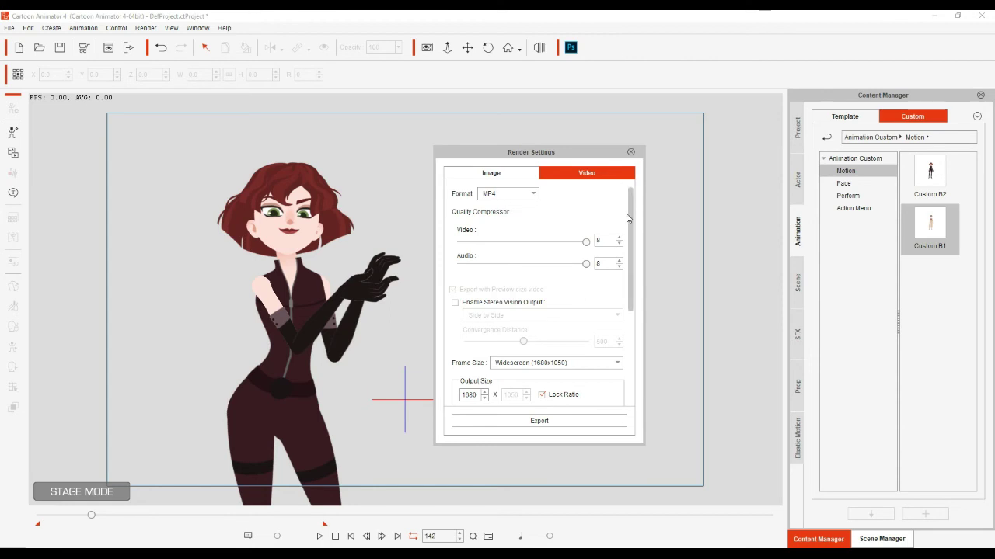
Step: Start the MP4 export to the Desktop, then cancel the save
click(559, 422)
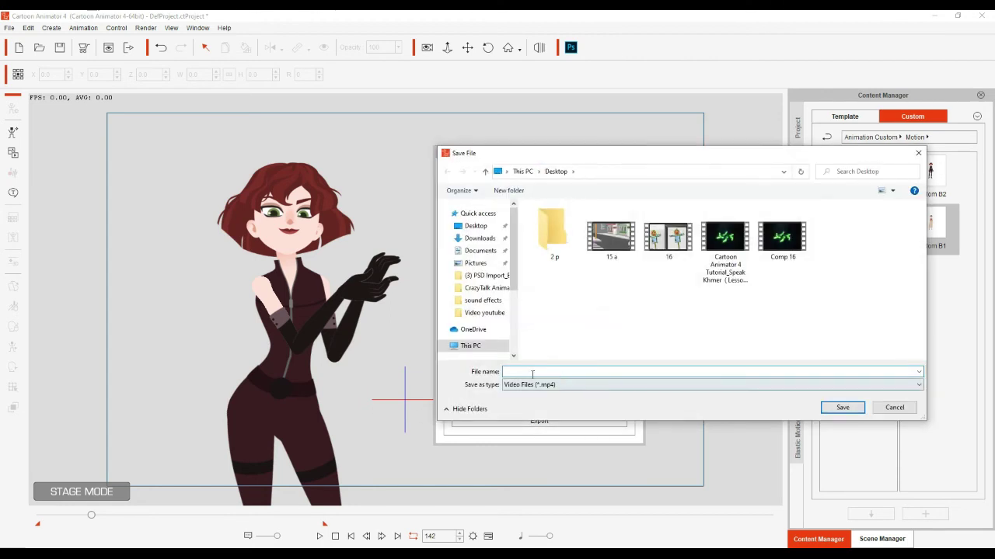
click(463, 232)
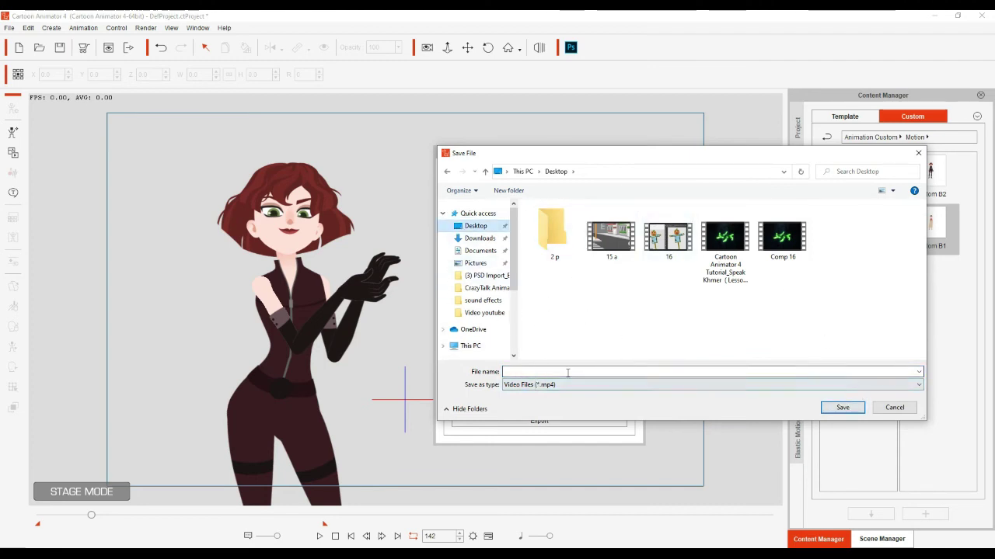
click(919, 154)
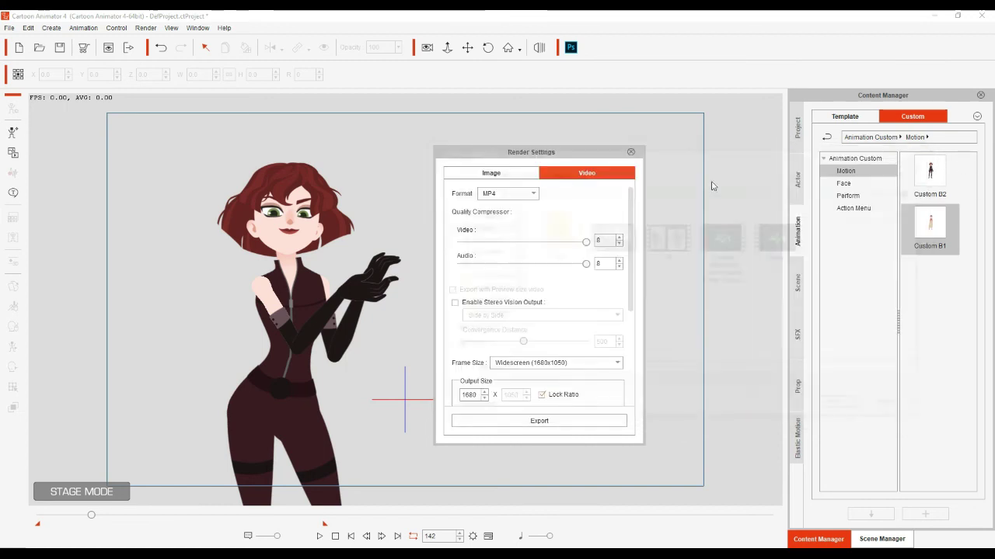
Step: Check the image format list, then close Render Settings without rendering
click(502, 180)
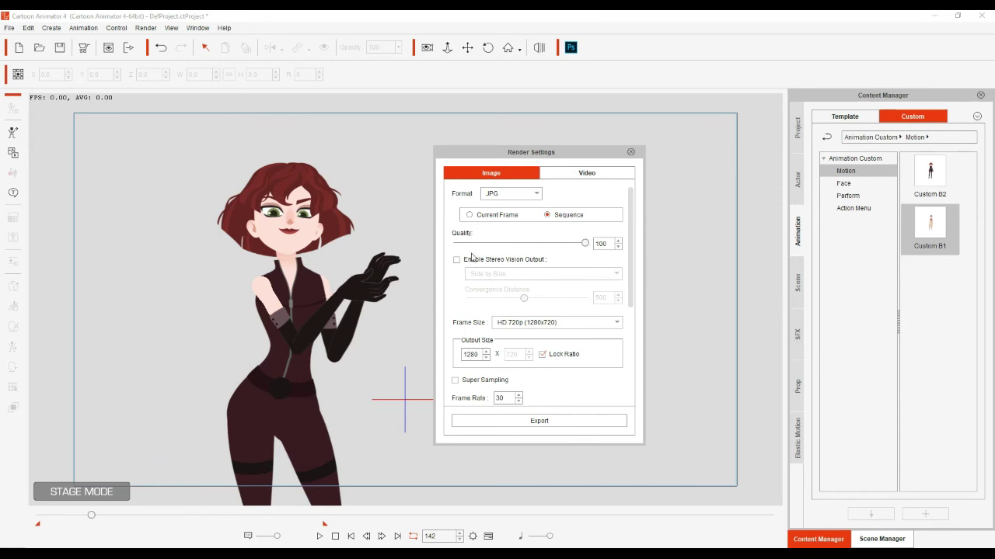
click(535, 196)
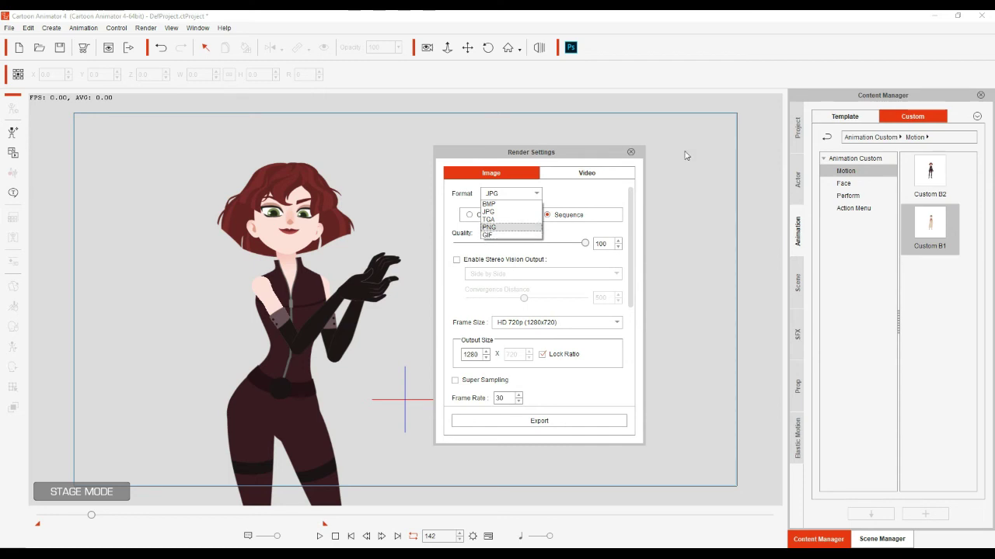
click(630, 153)
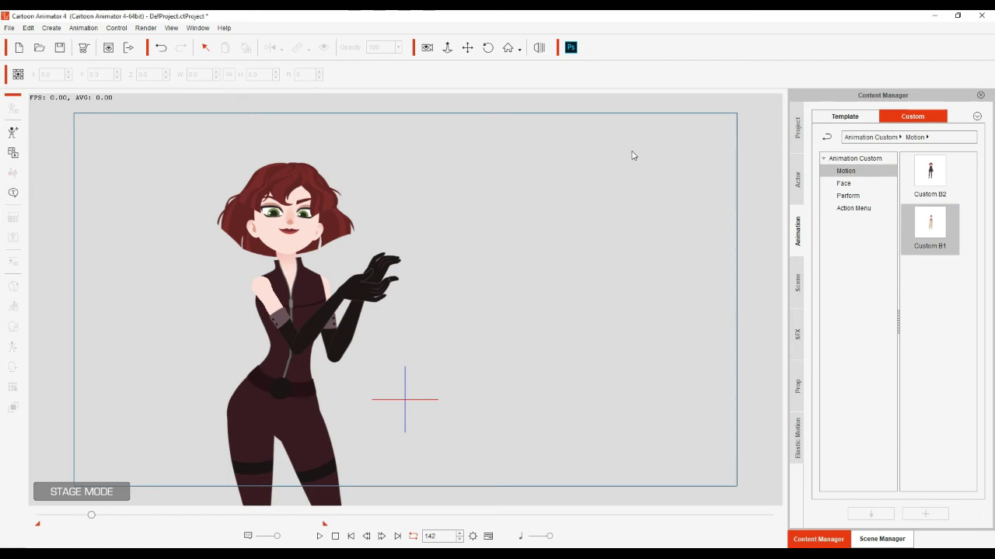
Step: Open Export PSD settings and set the resolution to A4 (3508x2480)
click(146, 28)
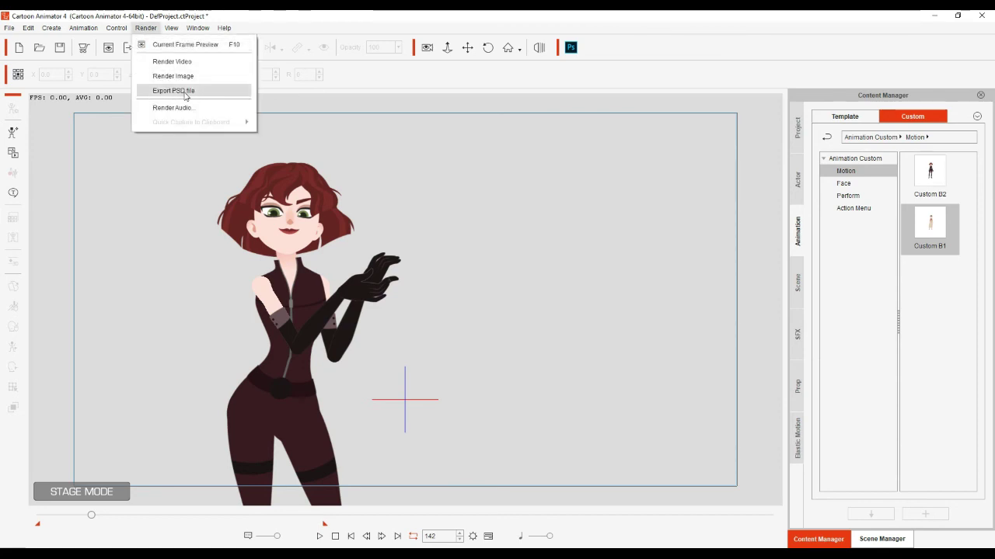
click(186, 92)
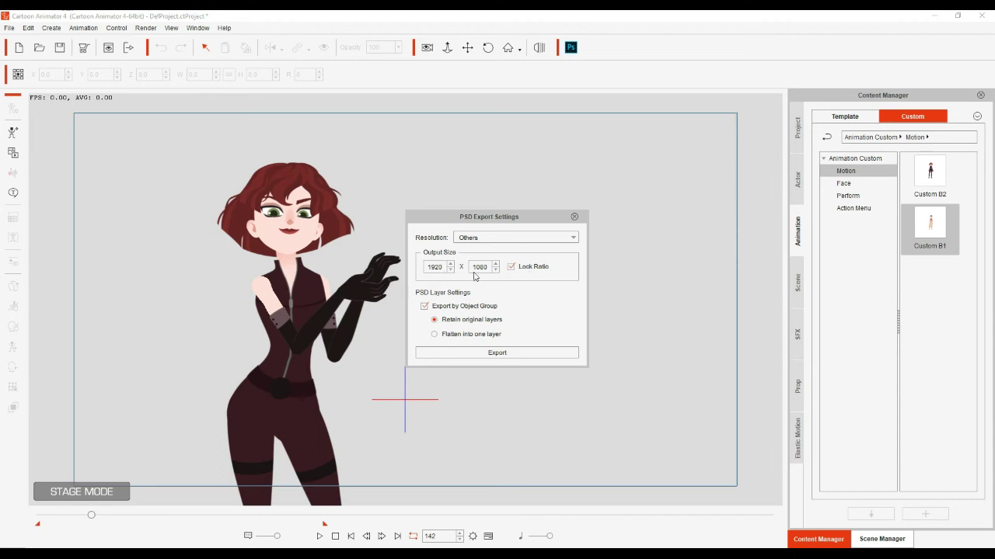
click(429, 267)
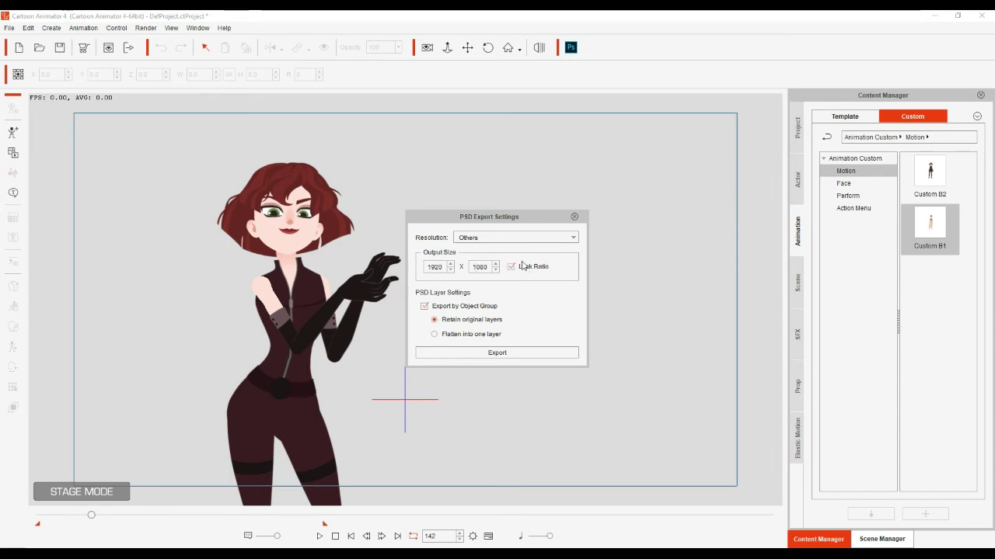
click(544, 239)
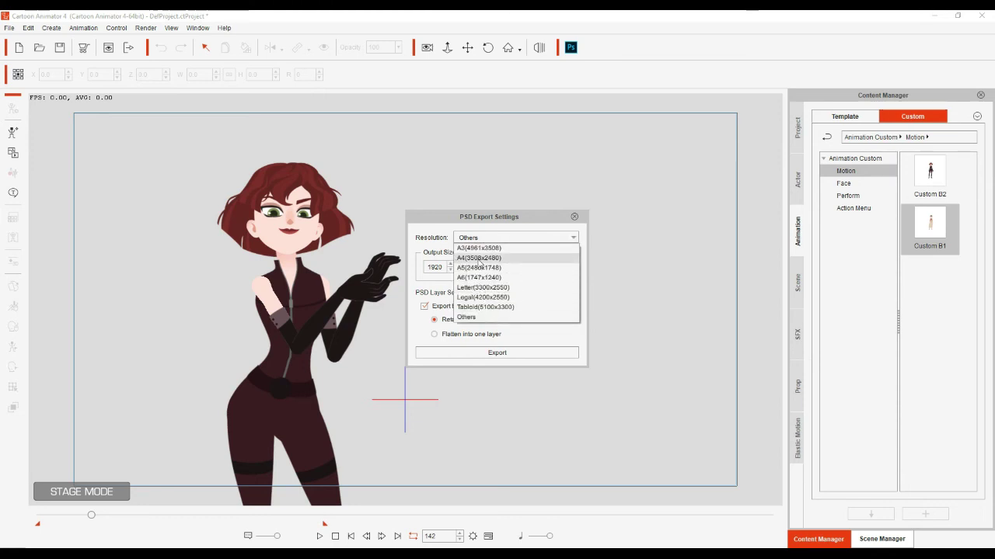
click(477, 259)
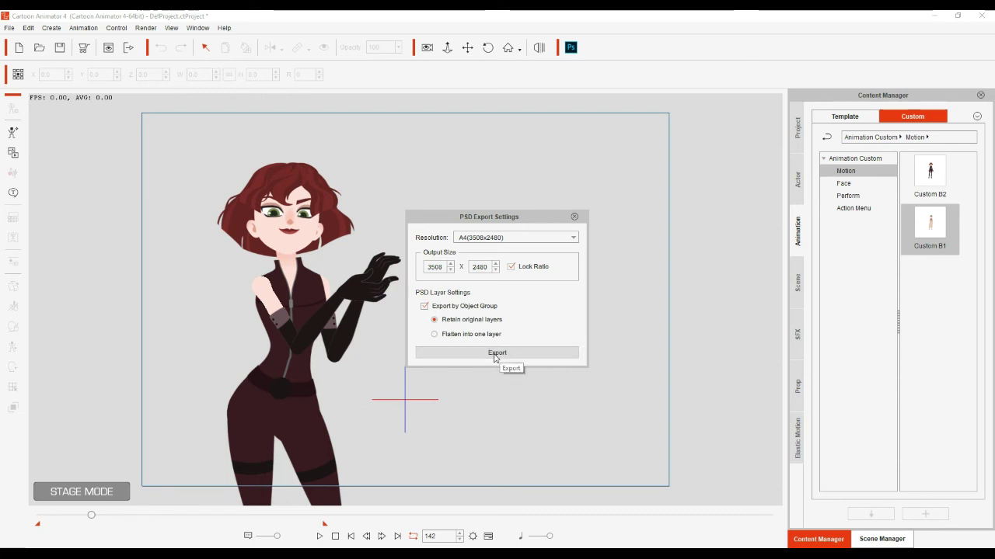
Step: Save the layered PSD to the Desktop as PSD Bone 12
click(494, 354)
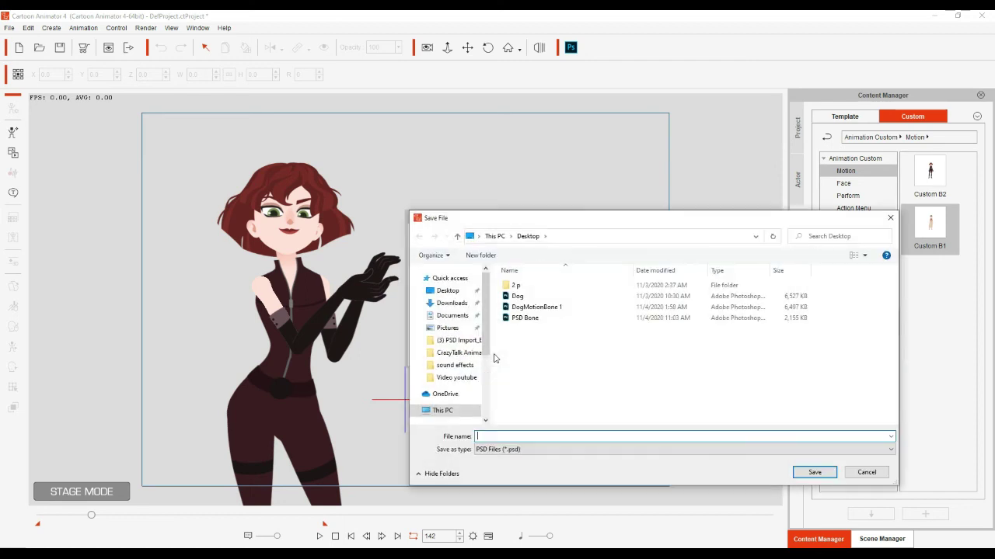
click(525, 318)
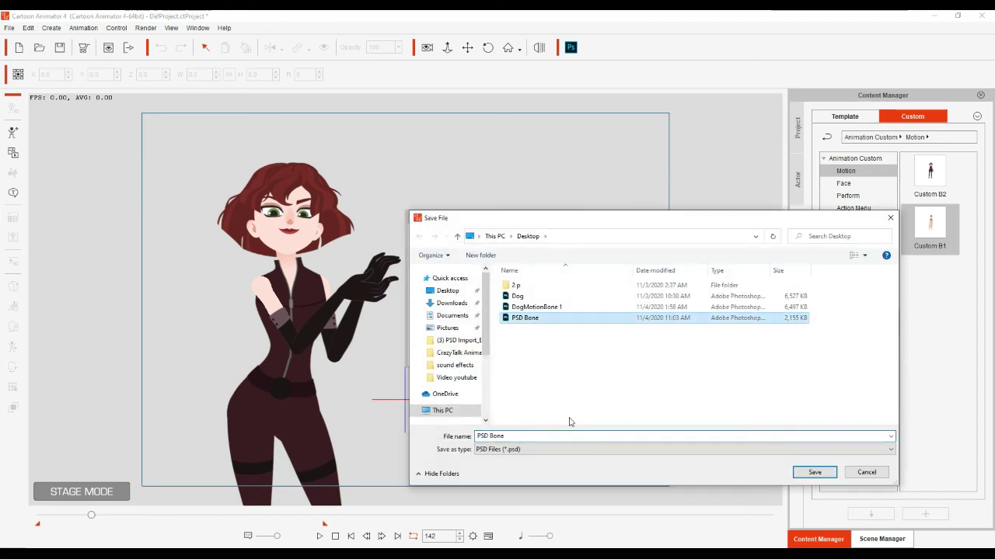
click(512, 436)
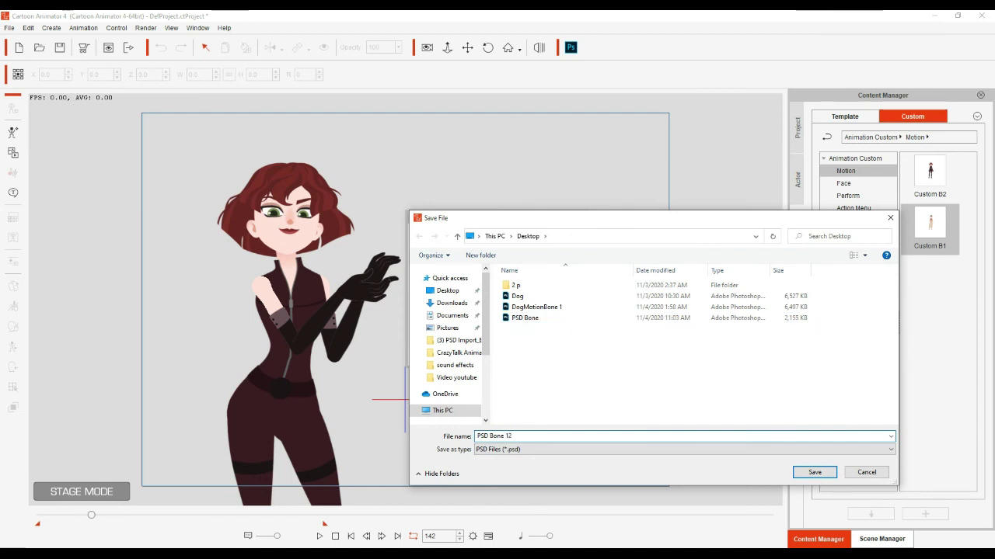
click(447, 290)
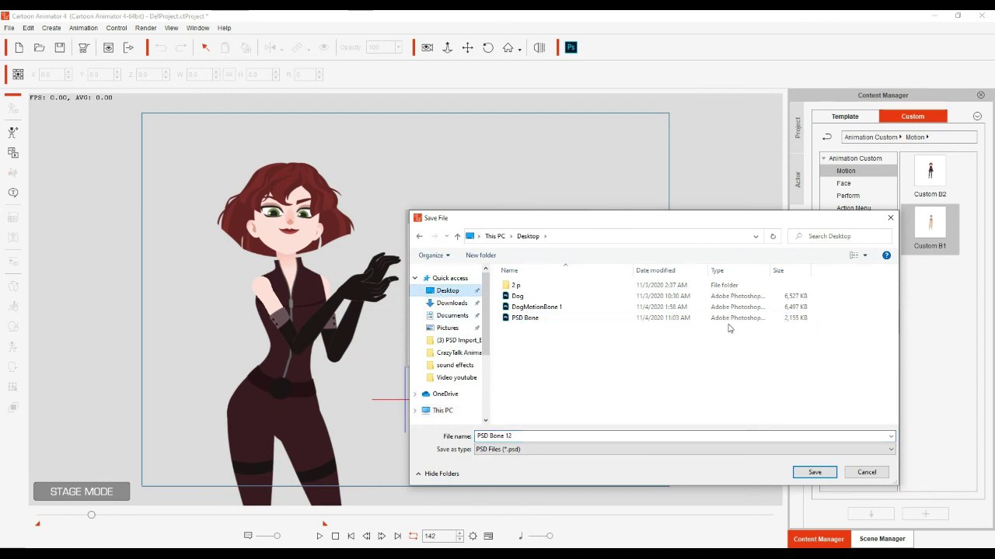
click(813, 474)
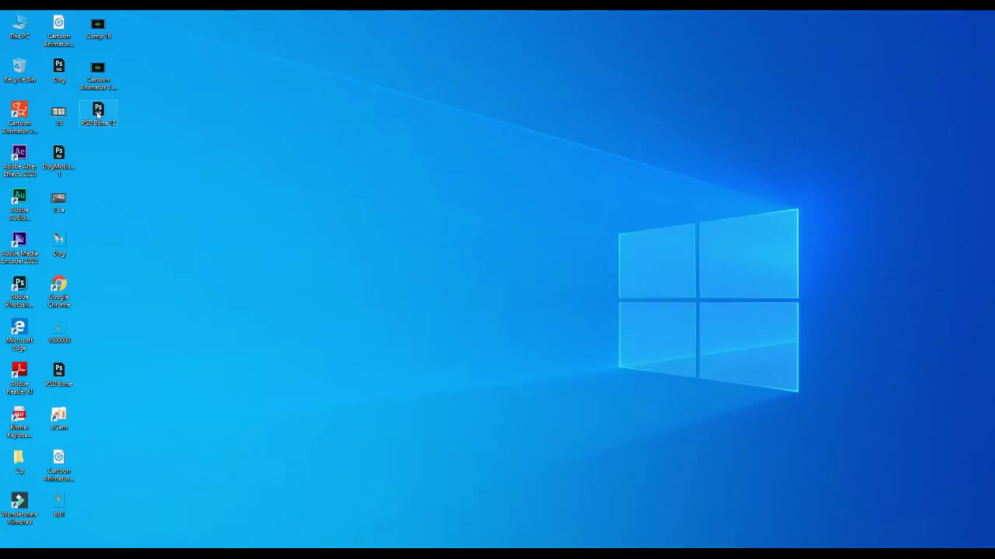
Step: Open PSD Bone 12 from the desktop in Photoshop
double_click(98, 113)
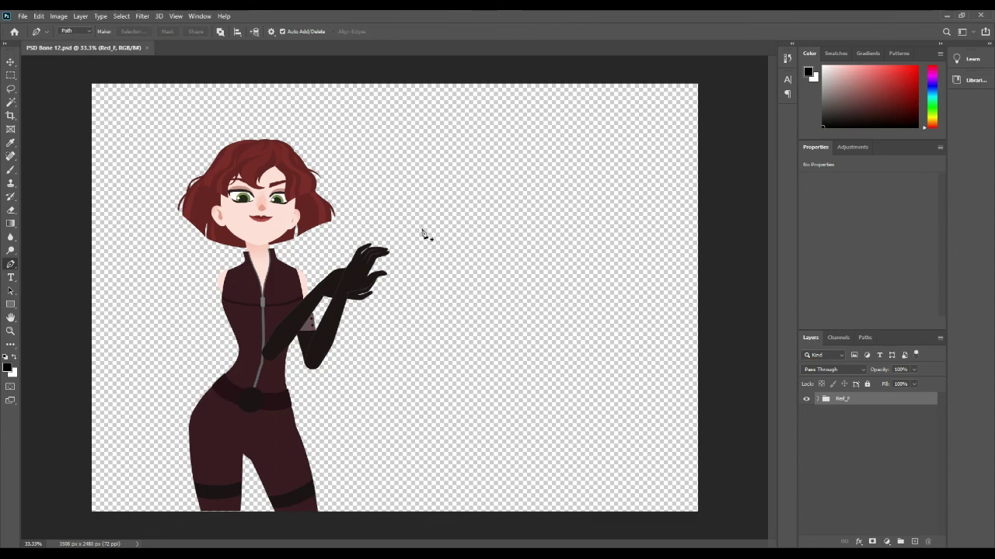
Step: Inspect the LArm, RThigh, LForearm and RForearm layers inside the expanded Red_F group
click(816, 399)
scroll(843, 455, down, 3)
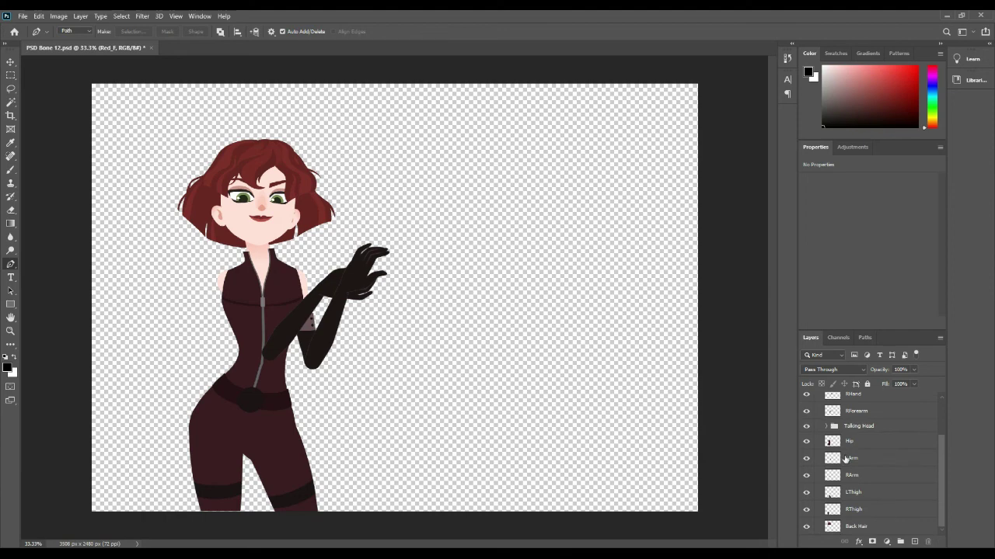
click(845, 442)
click(848, 460)
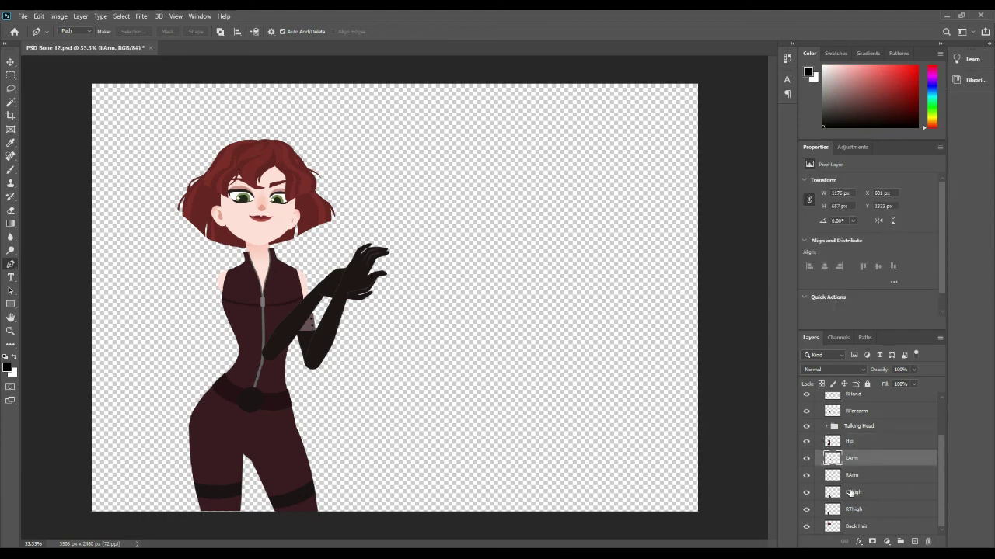
click(853, 491)
click(863, 511)
drag(944, 468, 944, 427)
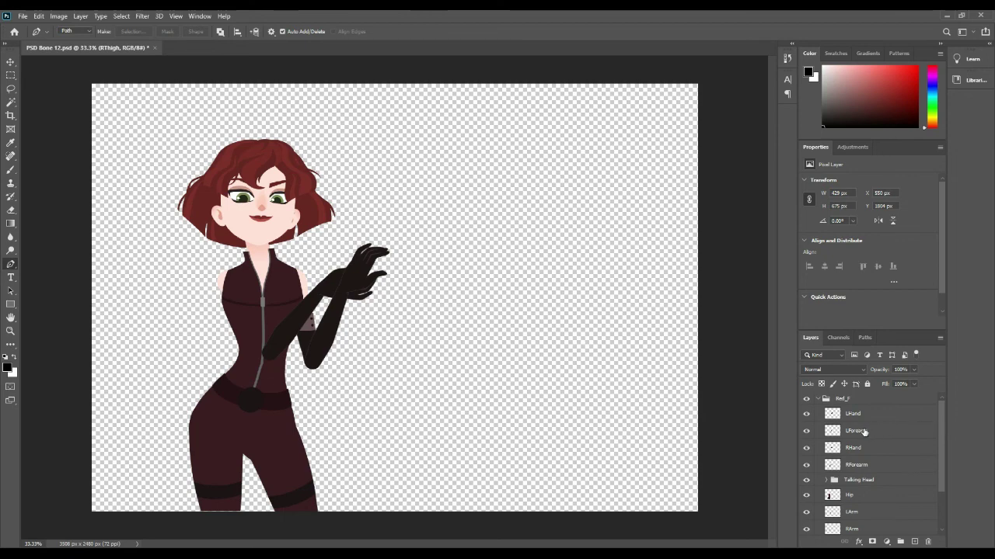
click(854, 417)
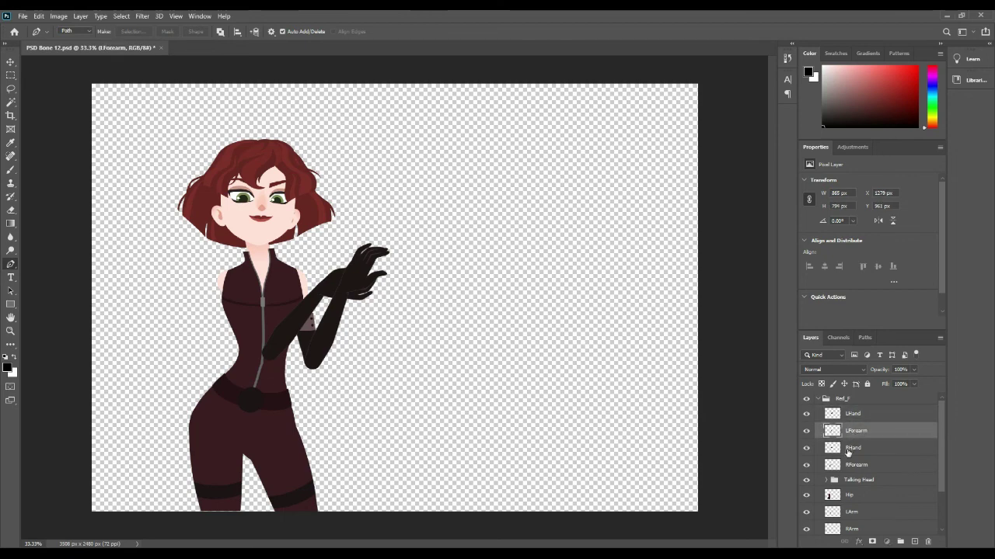
click(847, 451)
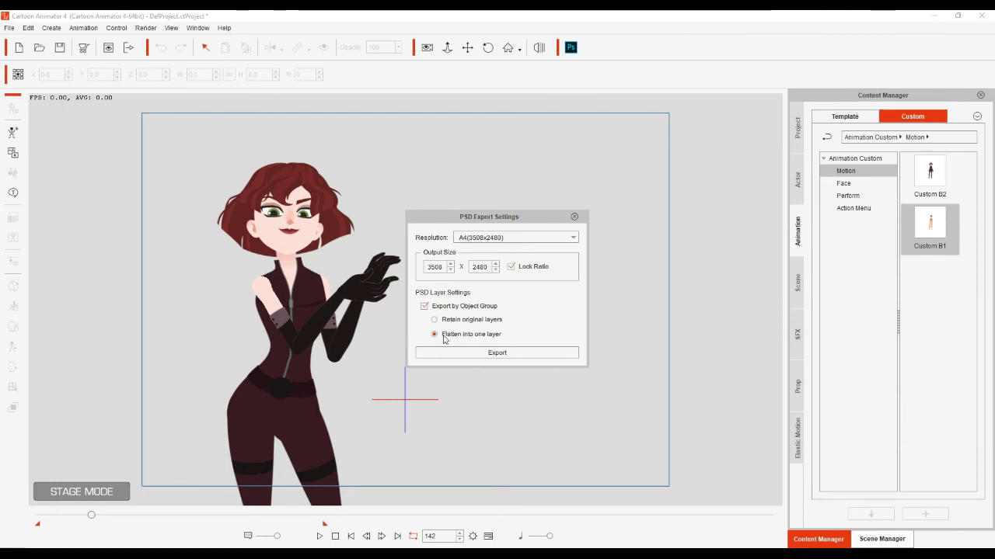
Step: Export the flattened PSD to the Desktop, changing the name from PSD Bone 12 to PSD Bone 13
click(507, 354)
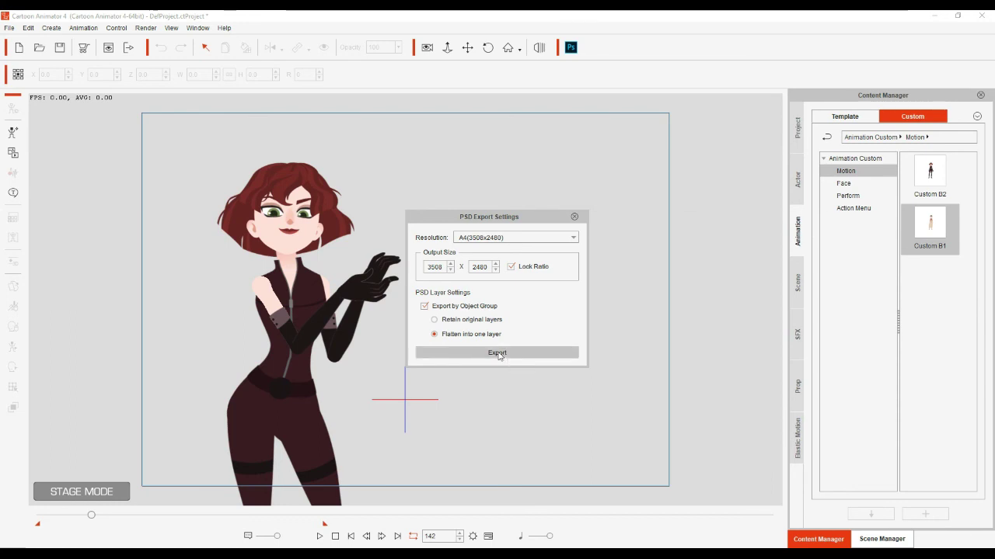
click(528, 318)
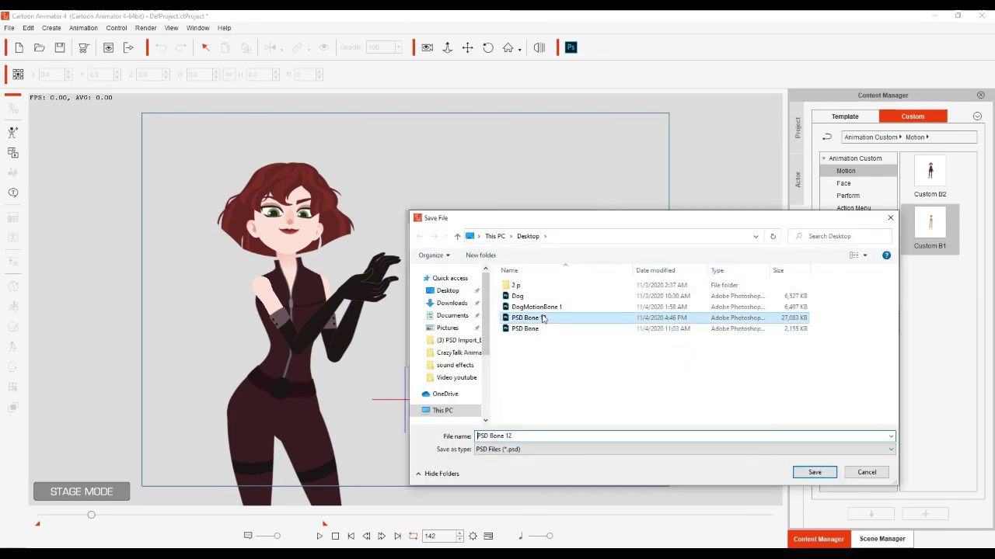
double_click(521, 437)
click(521, 436)
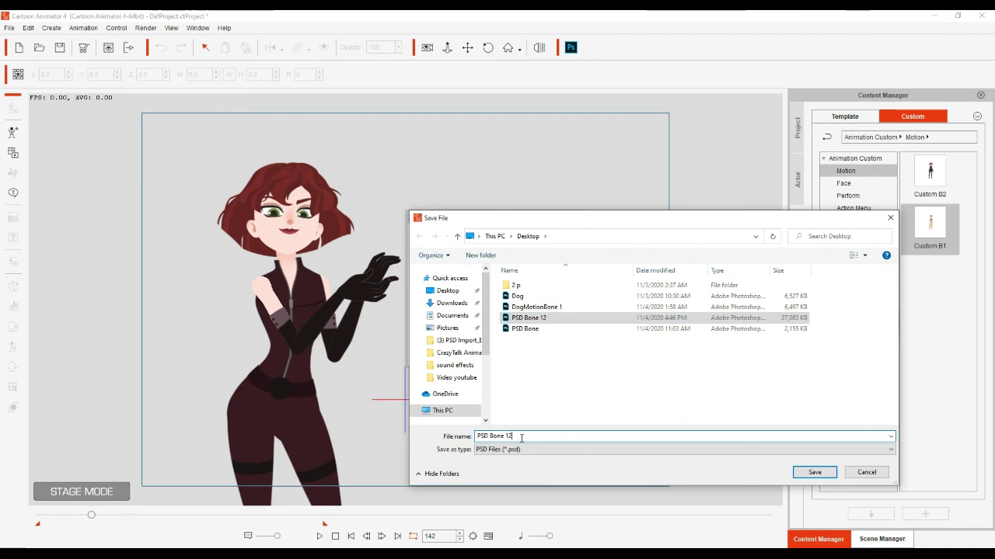
key(BackSpace)
text(3)
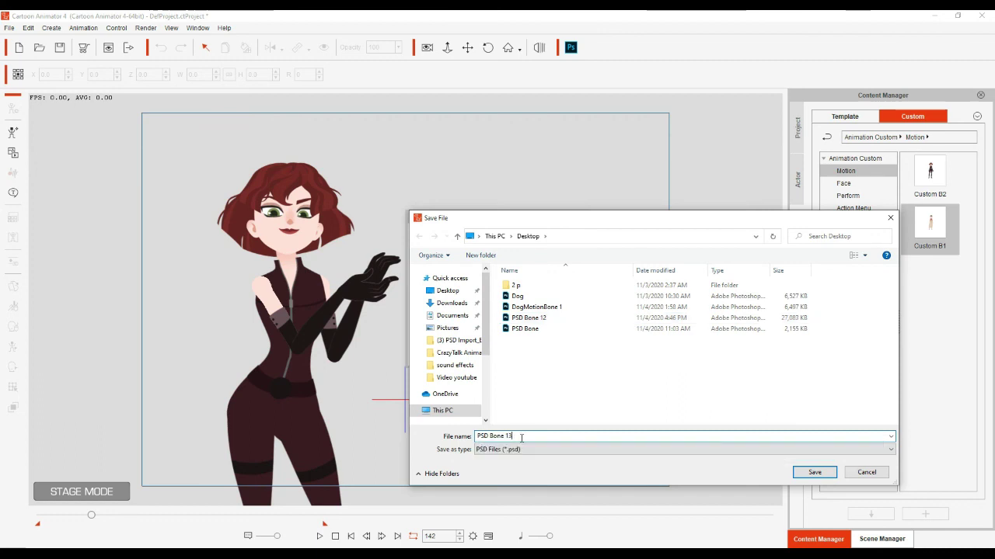
click(814, 472)
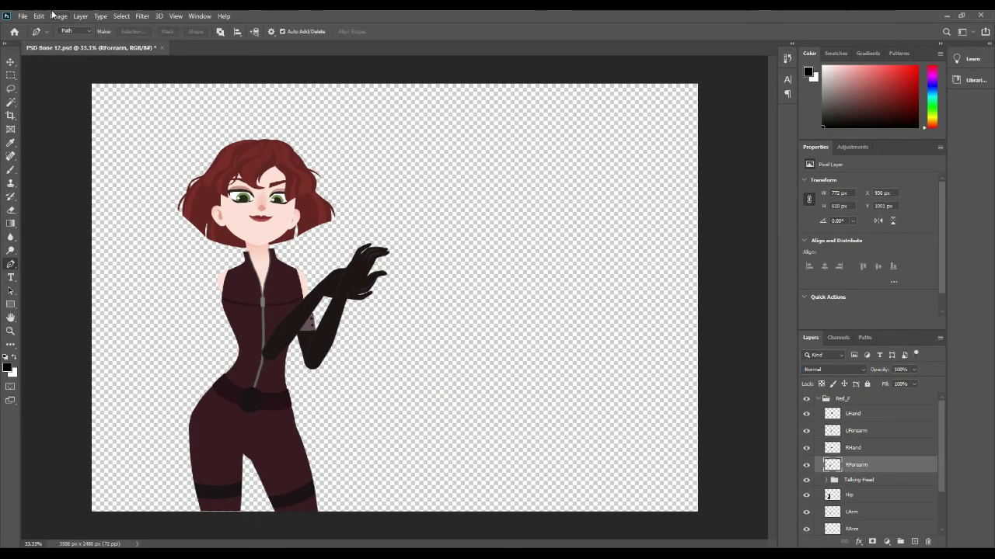
Step: Open PSD Bone 13.psd from the Desktop in Photoshop
click(23, 16)
click(34, 36)
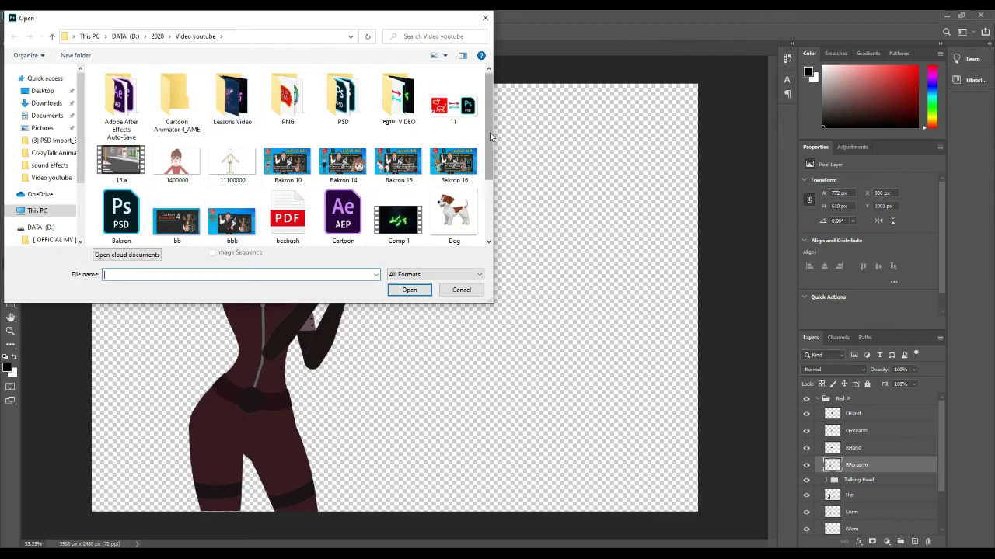
click(29, 92)
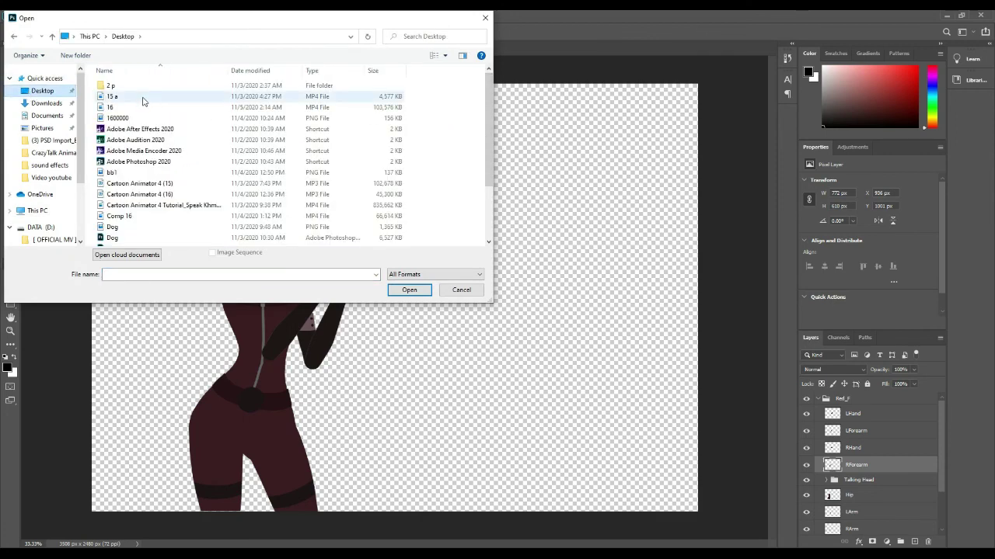
scroll(480, 181, down, 2)
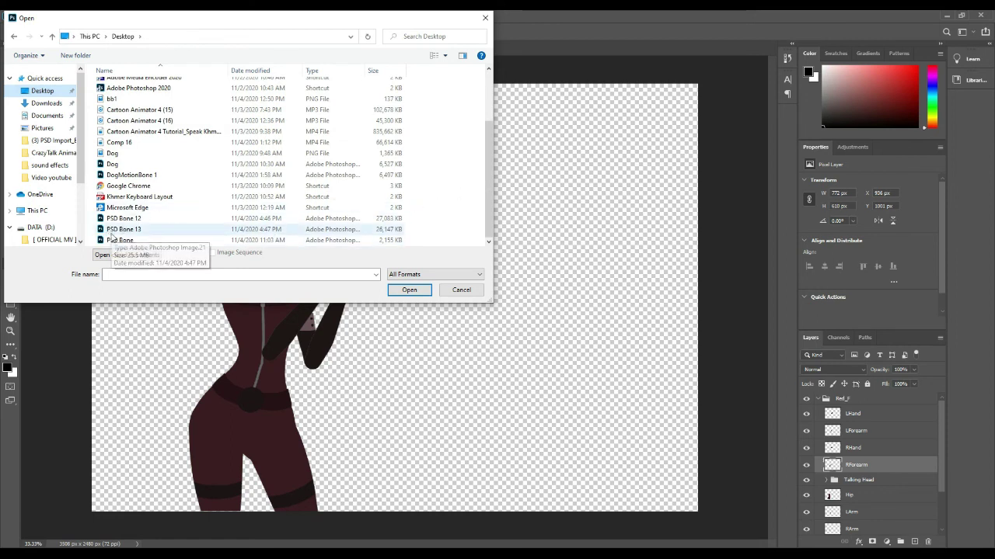
click(137, 232)
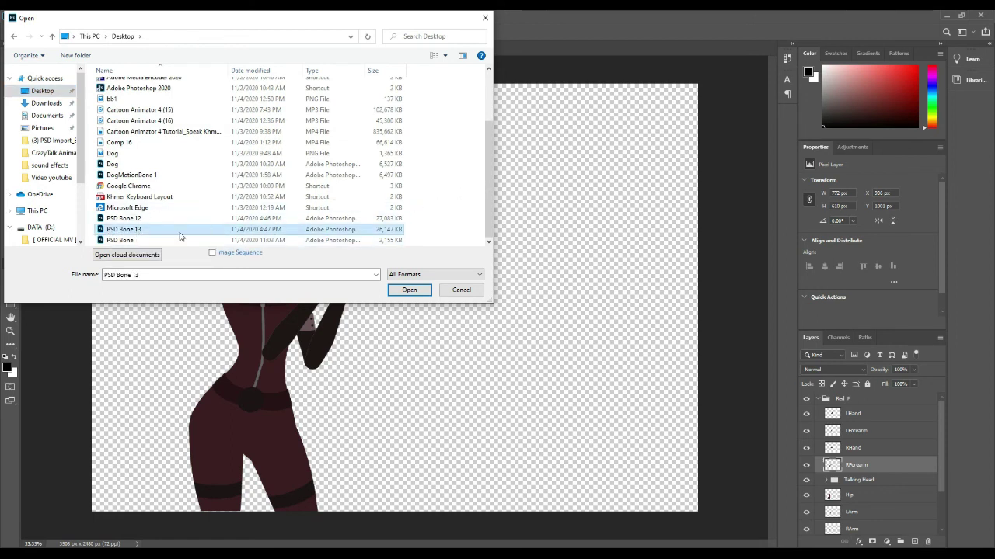
click(410, 290)
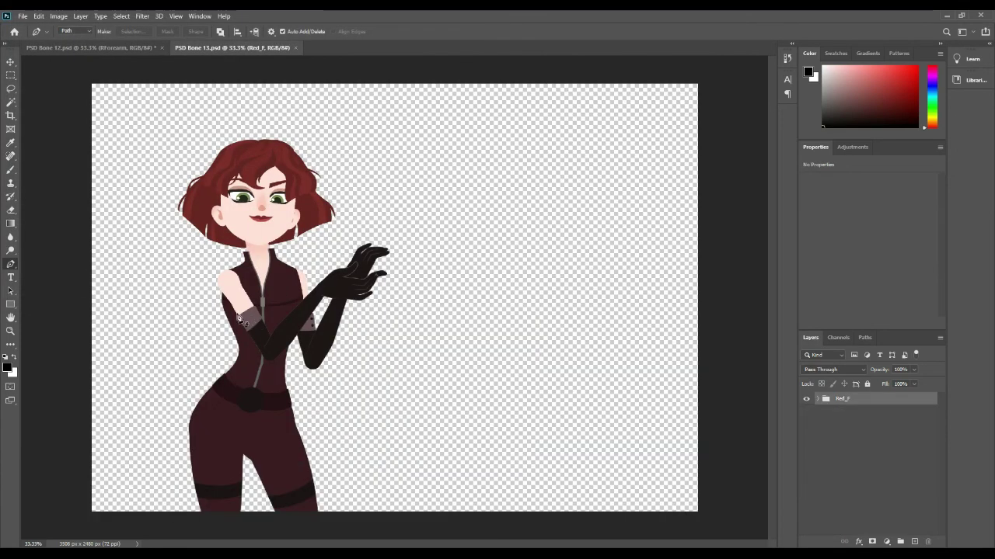
Step: Select the flattened Red_F layer and drag the character toward the canvas centre
click(818, 399)
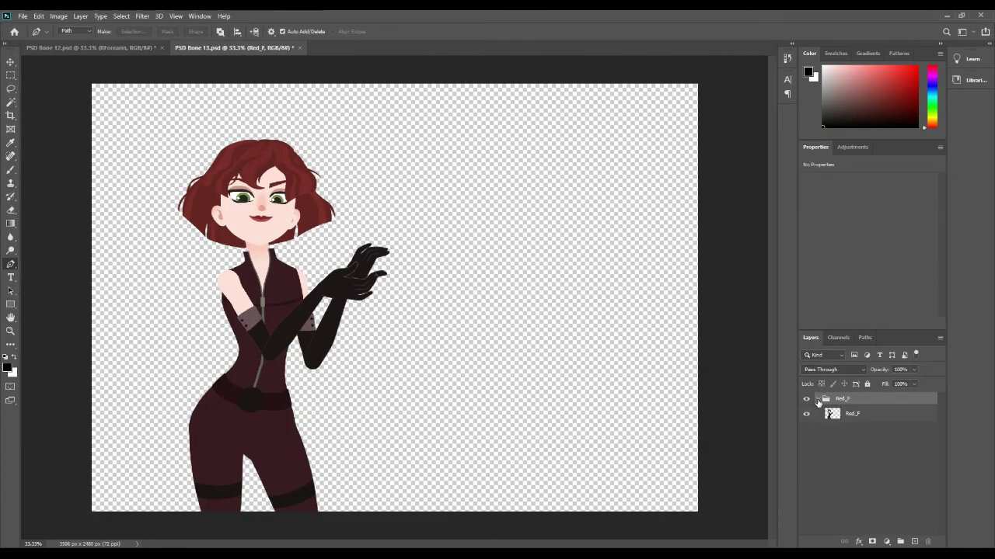
click(854, 420)
click(11, 61)
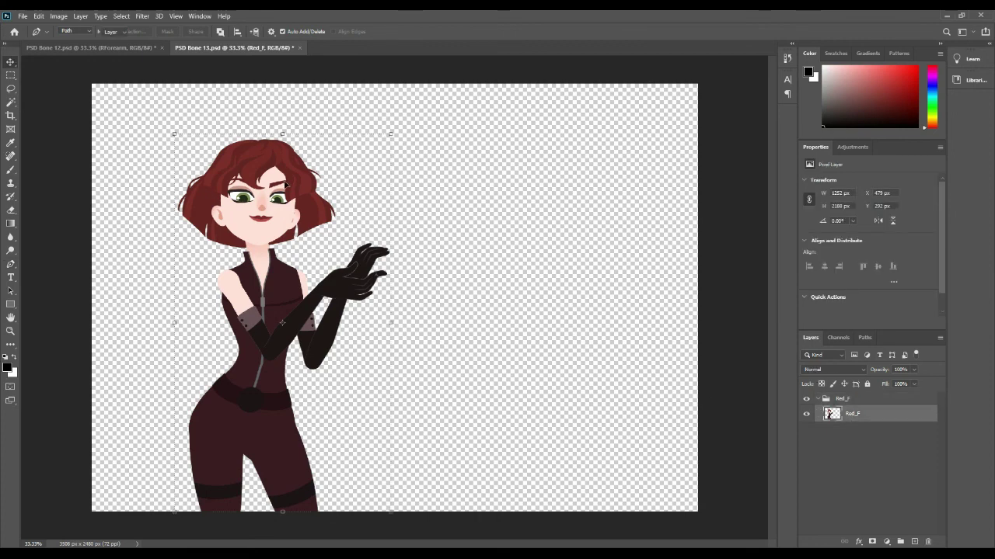
drag(286, 184, 417, 182)
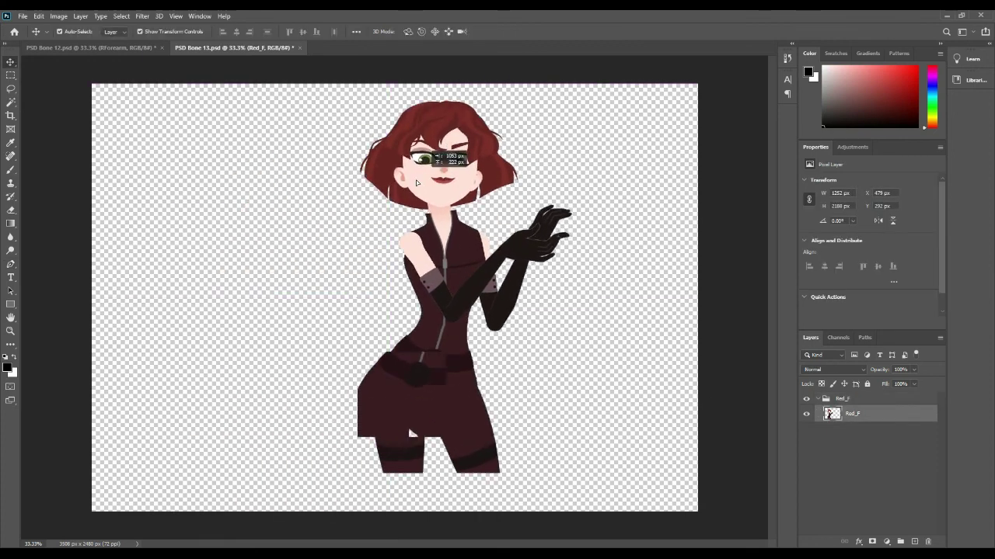
drag(417, 183, 366, 220)
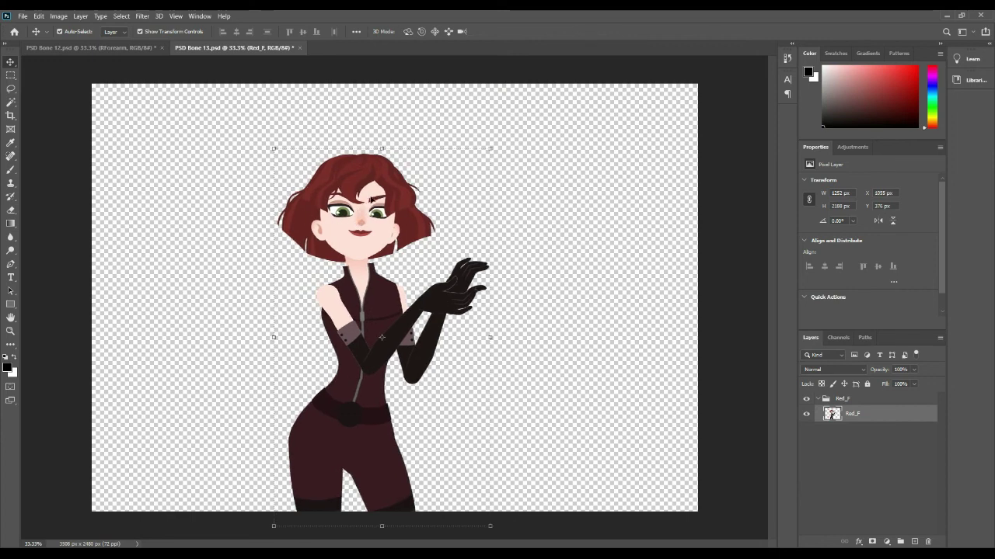
mouse_move(363, 193)
mouse_down()
mouse_move(408, 161)
mouse_move(385, 168)
mouse_move(383, 191)
mouse_up()
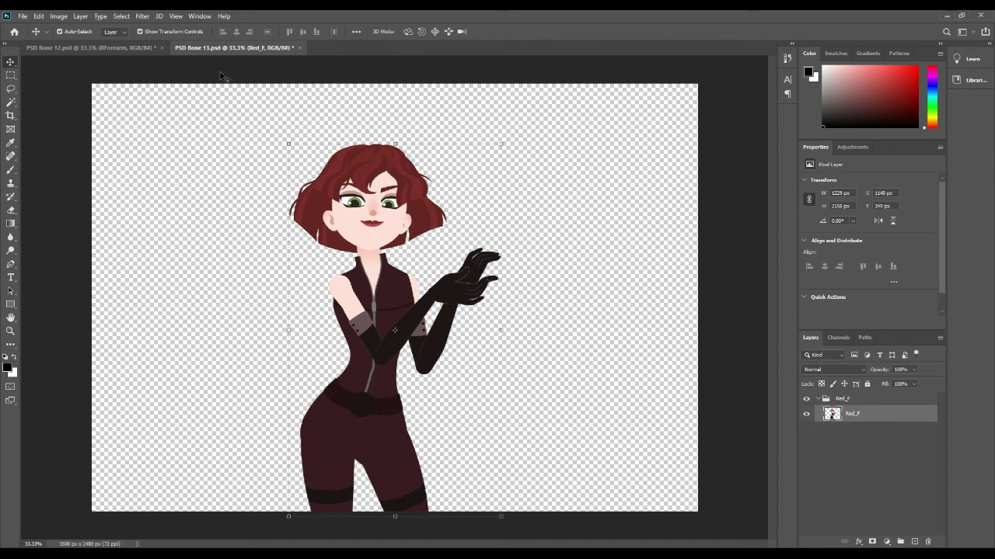
click(90, 49)
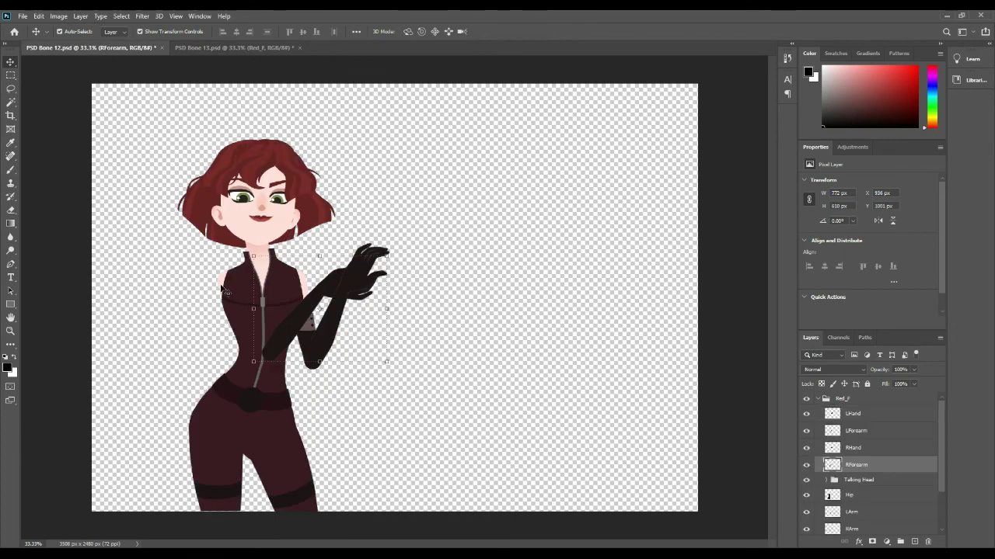
Step: Move the RArm layer up so it sits between Talking Head and Hip
click(220, 286)
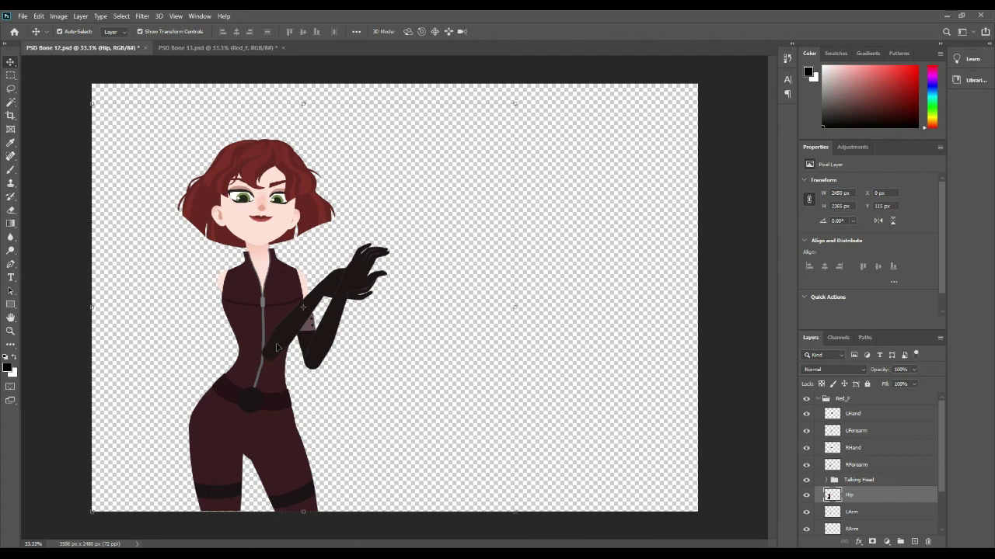
click(275, 347)
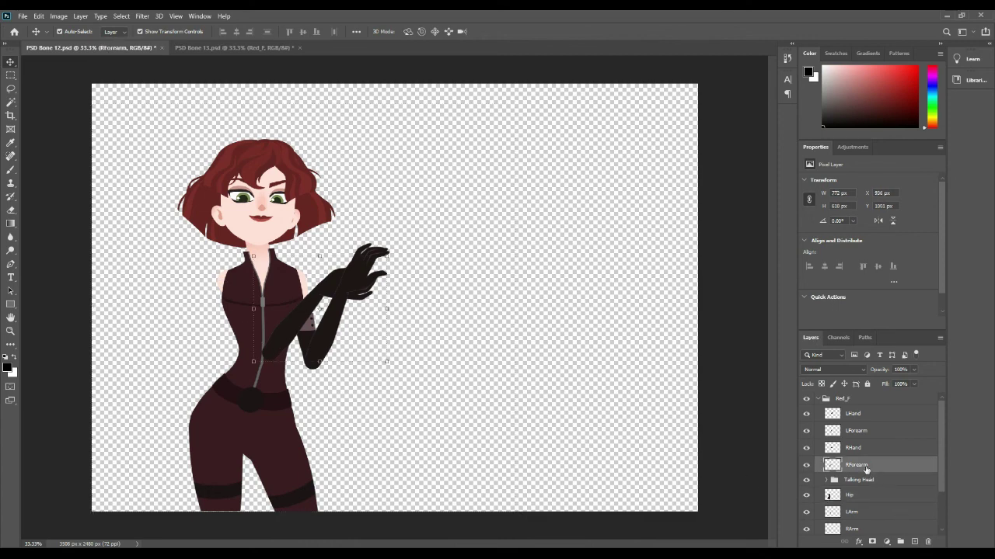
scroll(845, 443, down, 3)
click(823, 474)
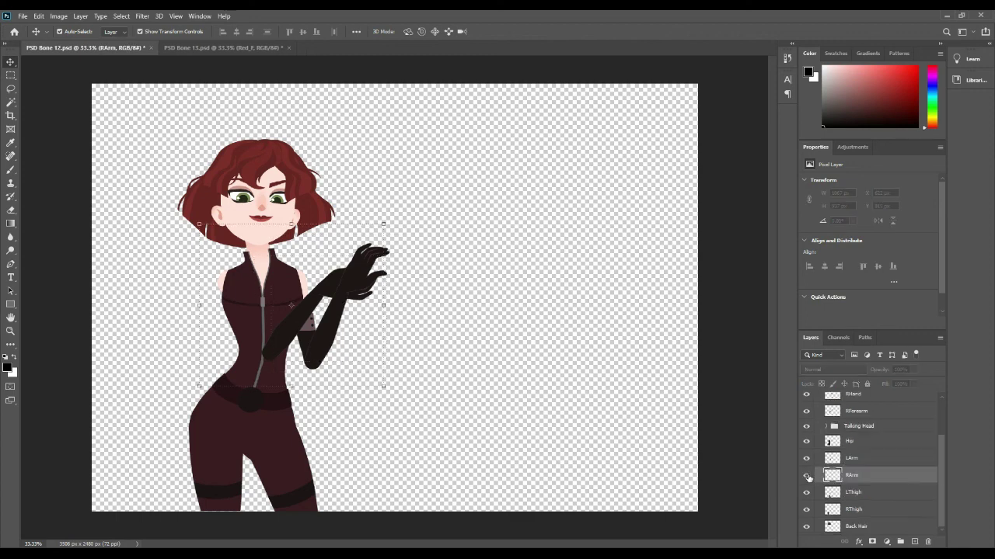
drag(822, 475, 860, 433)
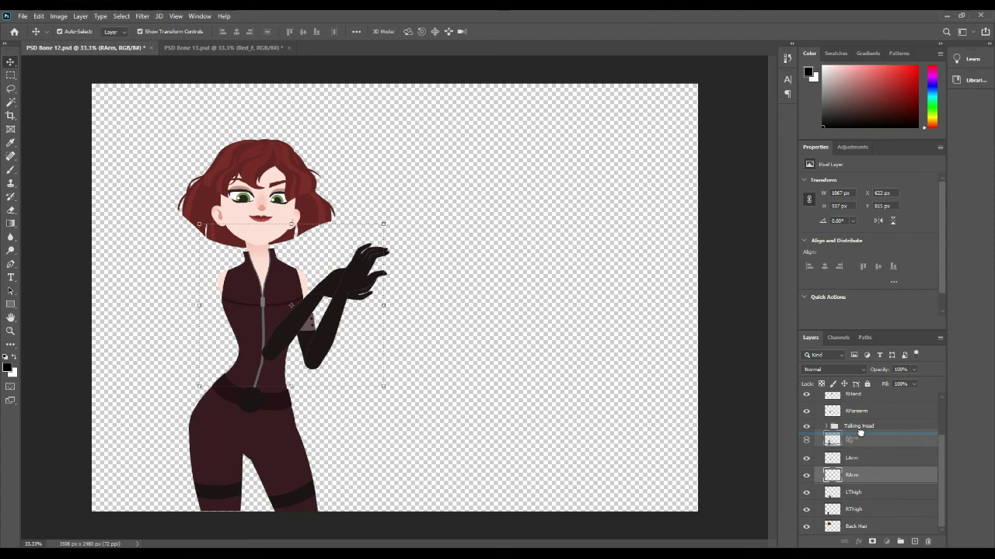
drag(860, 433, 859, 437)
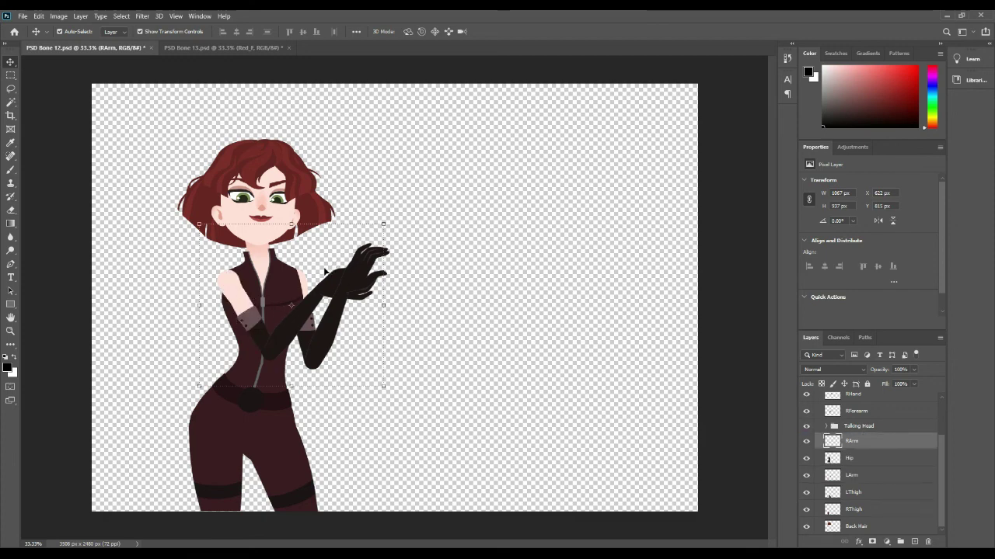
Step: Restack RForearm above LForearm and move RHand to the top of the Red_F group
click(315, 305)
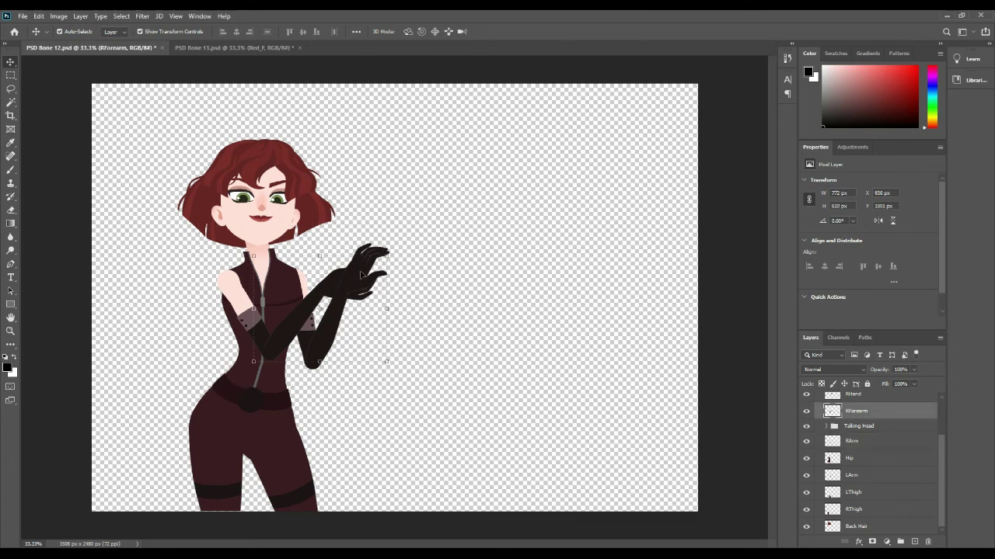
scroll(883, 449, up, 1)
scroll(884, 449, up, 1)
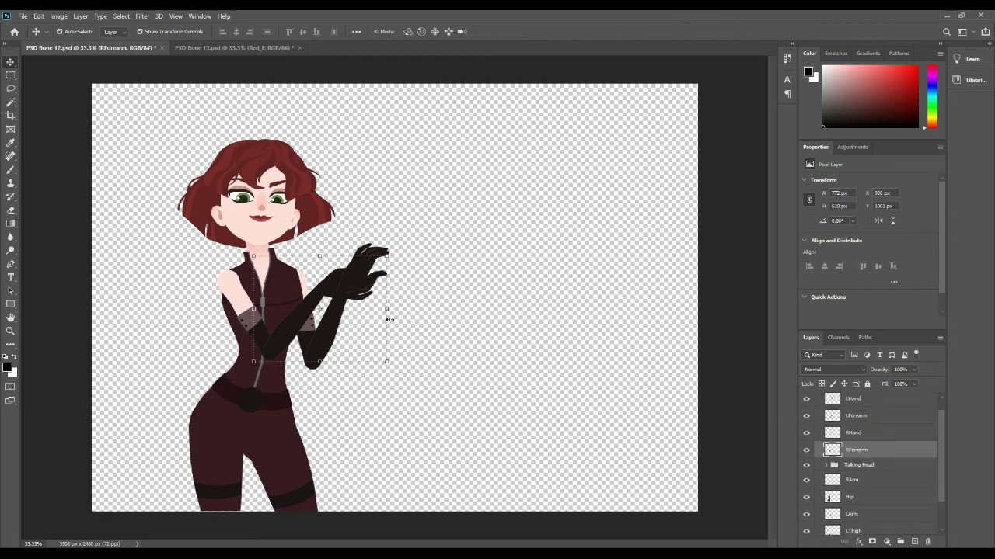
click(338, 317)
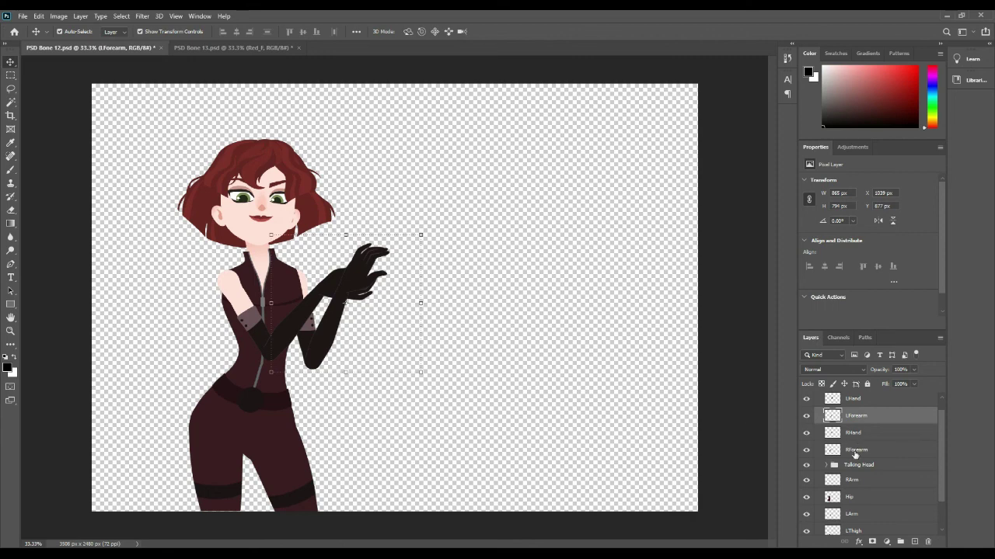
drag(854, 451, 859, 417)
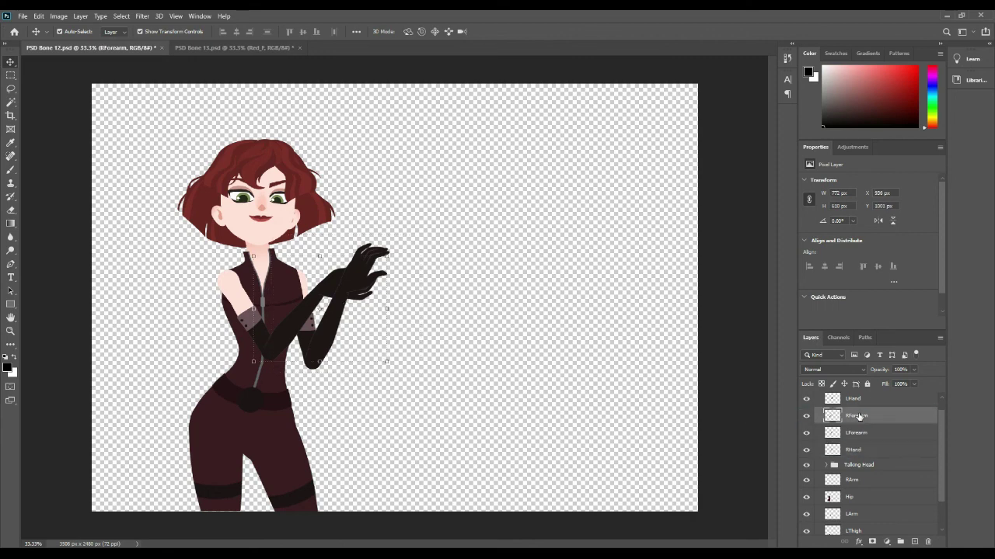
click(806, 416)
click(337, 282)
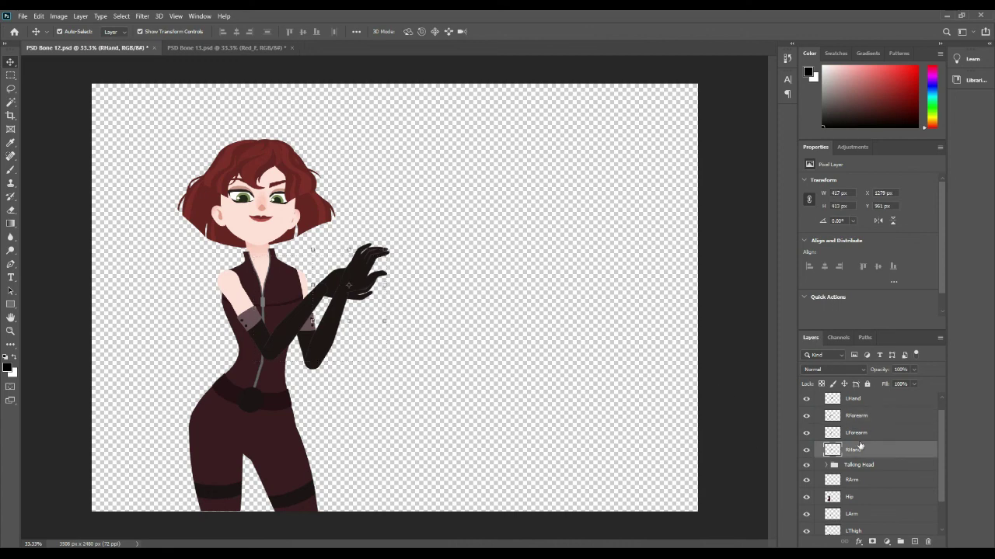
mouse_move(869, 400)
mouse_down()
mouse_move(873, 407)
mouse_move(870, 398)
mouse_up()
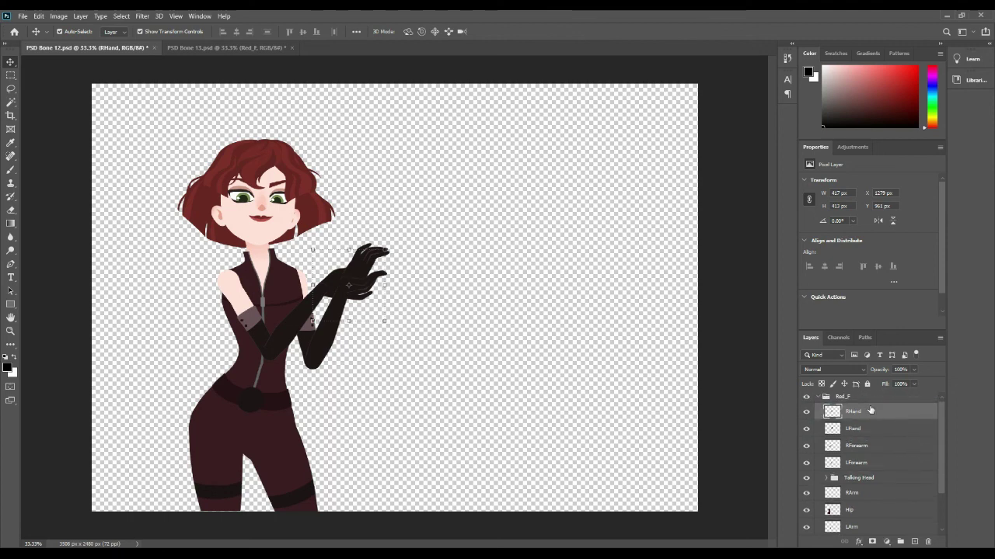
click(518, 308)
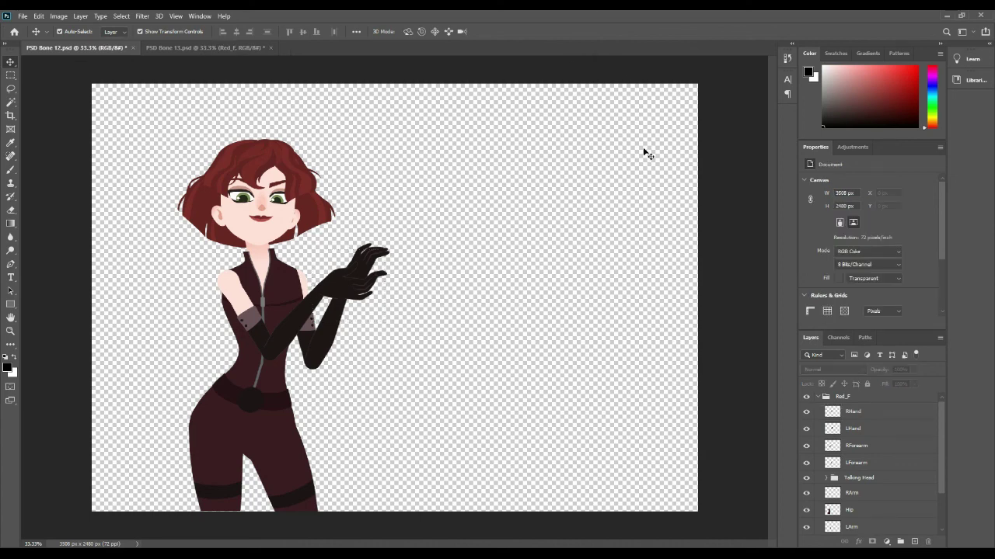